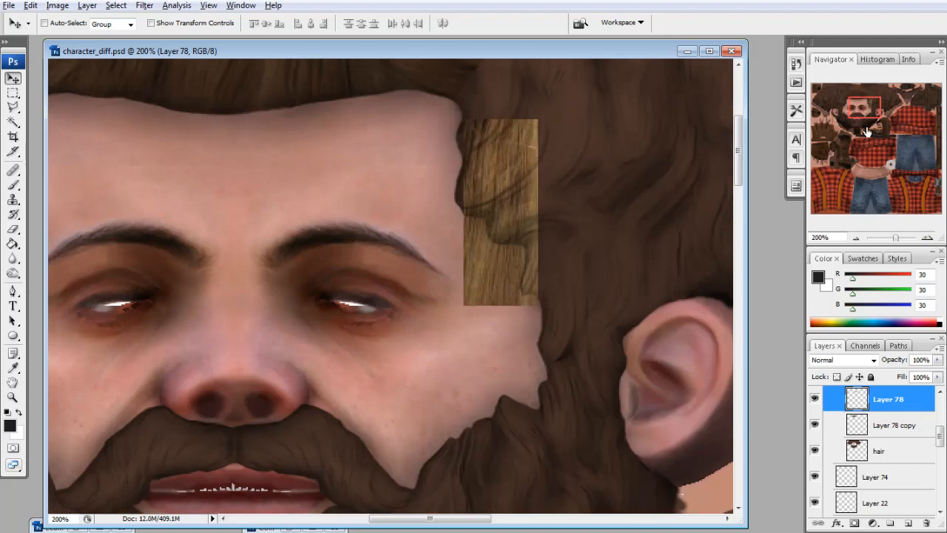
Rotate the hair patch on Layer 78 by about 37° and position it against the hairline at the temple
drag(863, 116, 871, 111)
key(ctrl+t)
drag(466, 315, 460, 413)
drag(414, 330, 407, 297)
drag(458, 313, 462, 294)
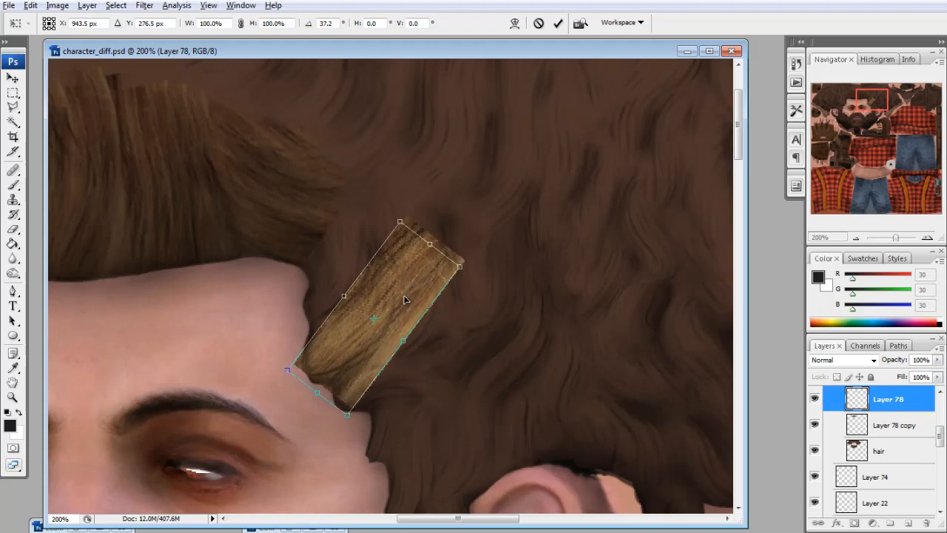
key(Return)
Warp the rotated hair patch into a curved strand that sweeps down toward the forehead
key(ctrl+t)
right_click(364, 321)
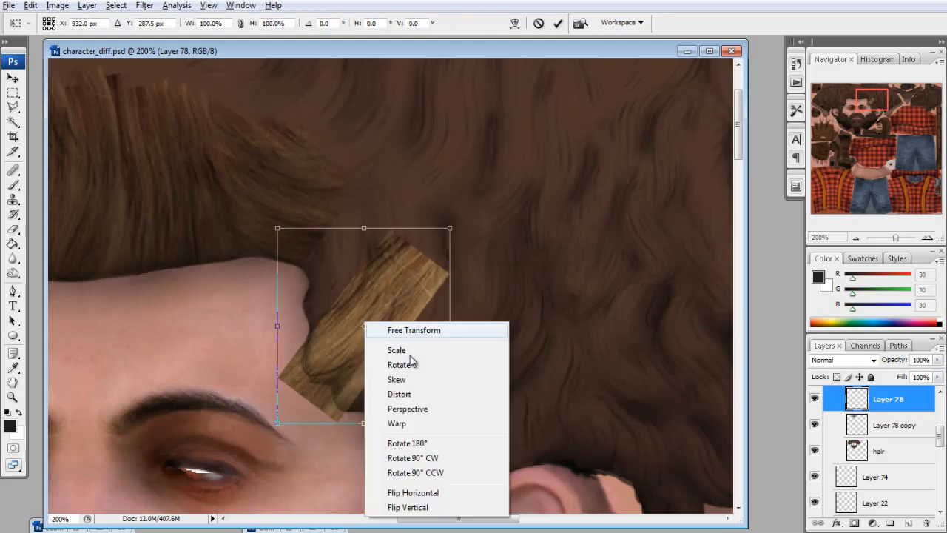
click(458, 423)
drag(370, 333, 408, 309)
drag(413, 242, 390, 222)
drag(310, 407, 289, 389)
drag(339, 357, 347, 369)
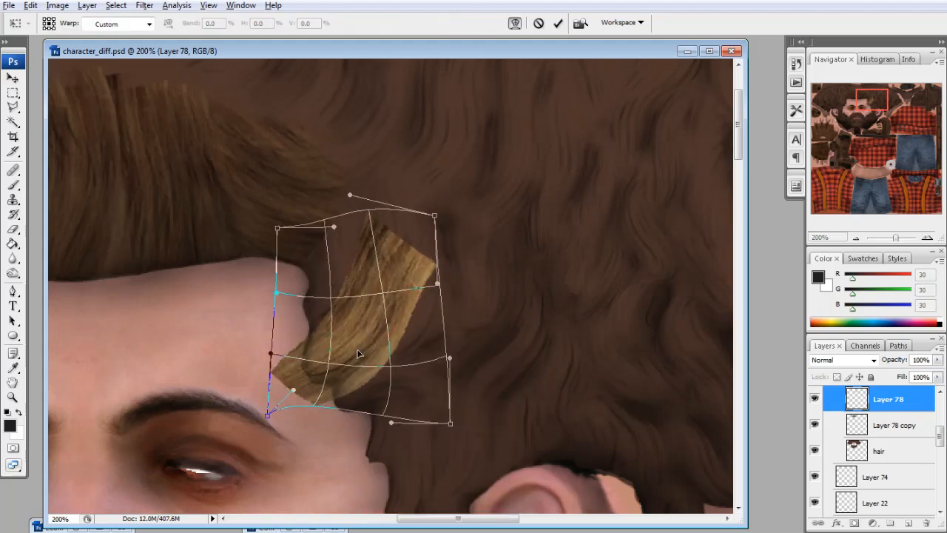
drag(293, 390, 294, 345)
key(Return)
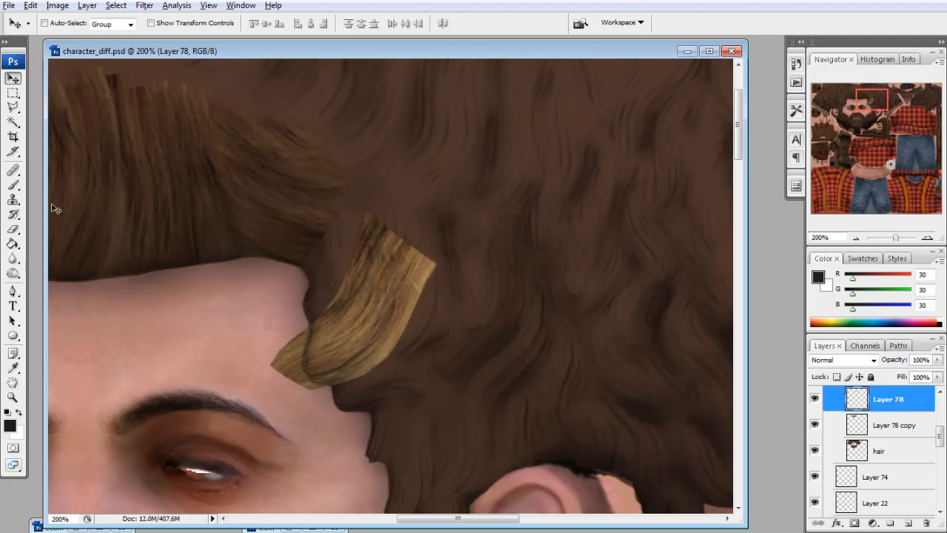
Duplicate the curved strand, rotate the copy into place just above the original and merge it down into Layer 78
click(12, 257)
click(63, 266)
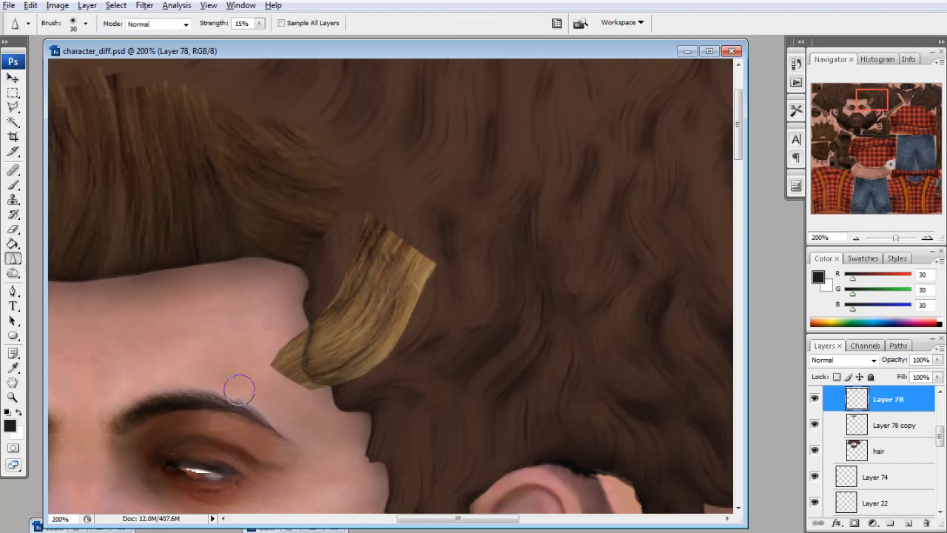
right_click(882, 401)
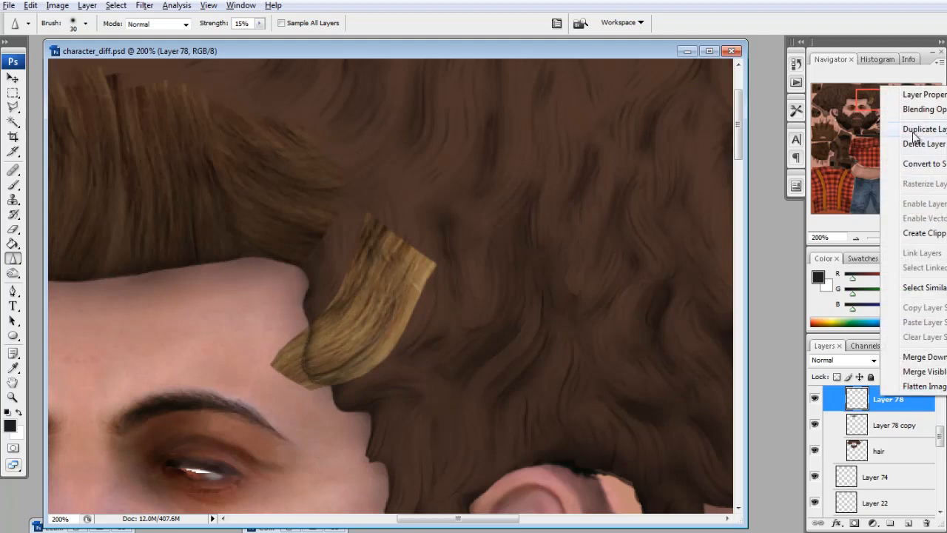
click(914, 130)
click(11, 80)
drag(380, 321, 365, 246)
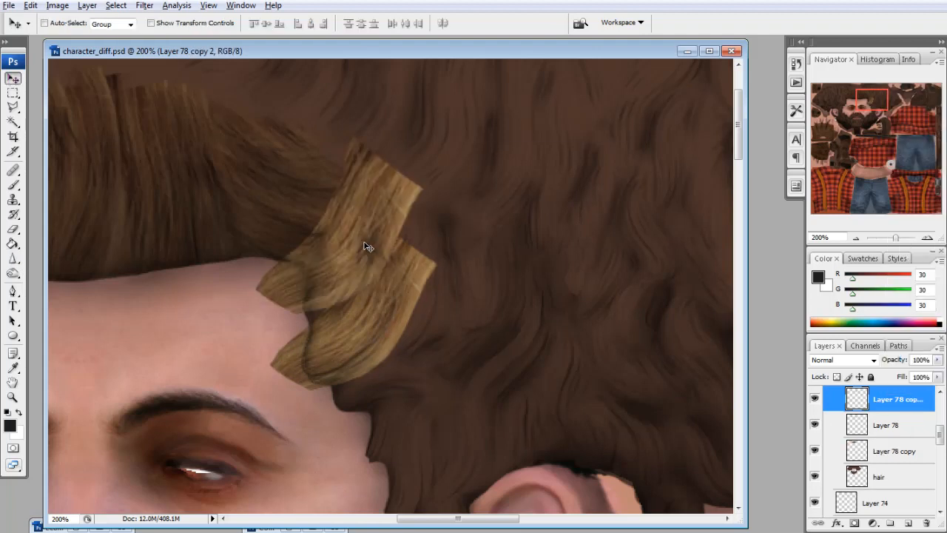
key(ctrl+t)
drag(357, 333, 362, 291)
key(Escape)
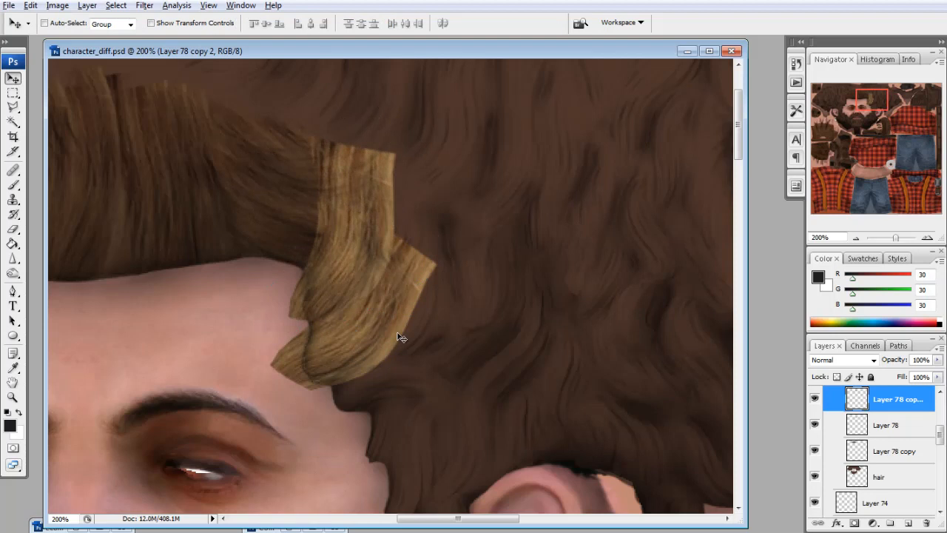
key(ctrl+e)
right_click(886, 401)
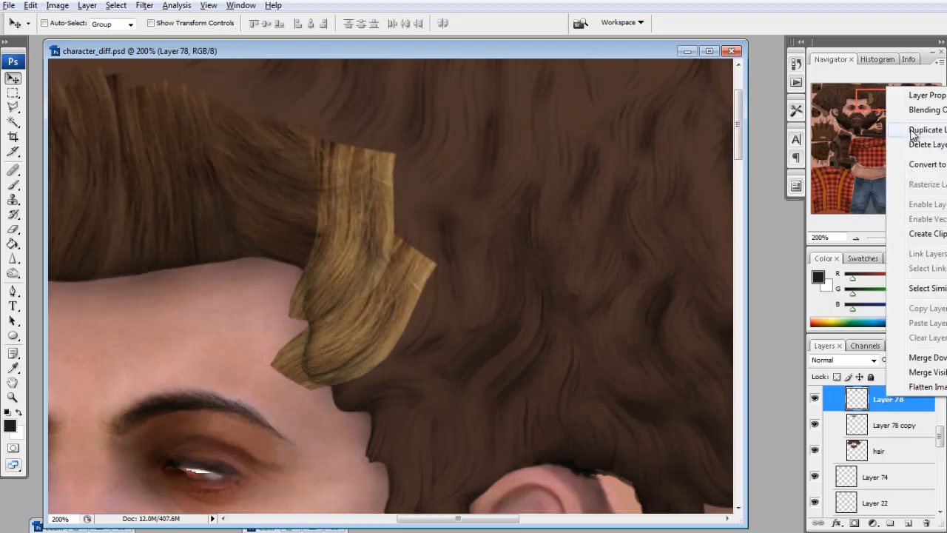
click(912, 131)
key(Return)
drag(387, 267, 602, 343)
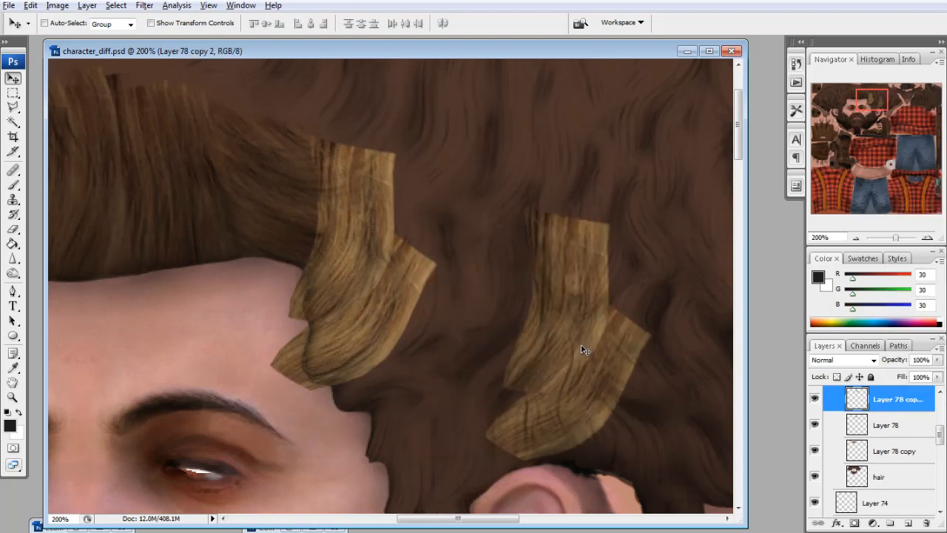
key(Delete)
click(814, 399)
click(814, 399)
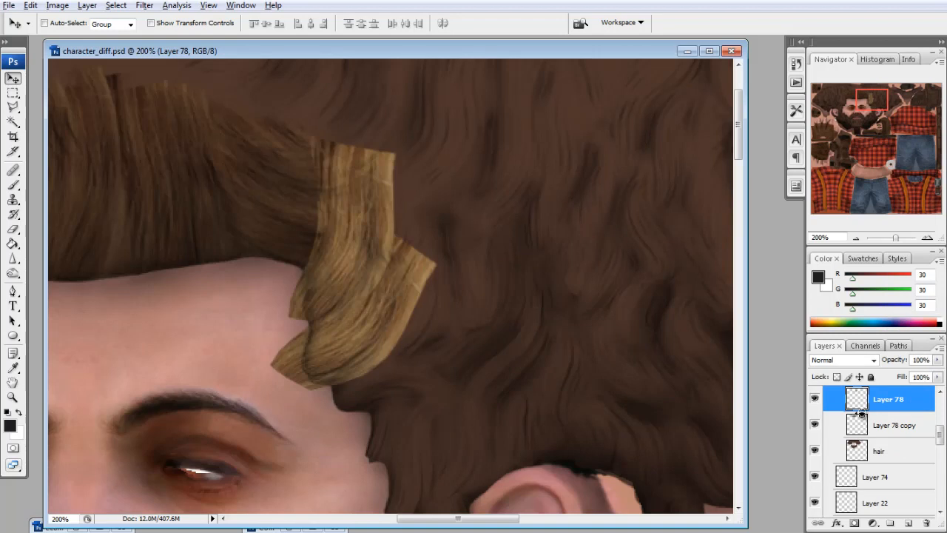
Duplicate the merged strands on Layer 78, and duplicate that copy once more
key(ctrl+j)
click(815, 399)
click(814, 400)
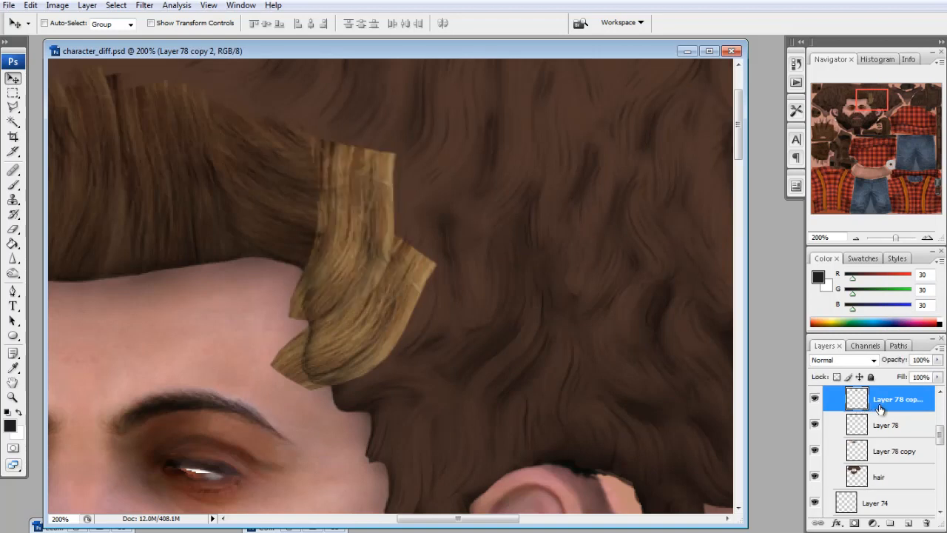
right_click(893, 401)
click(919, 133)
key(Return)
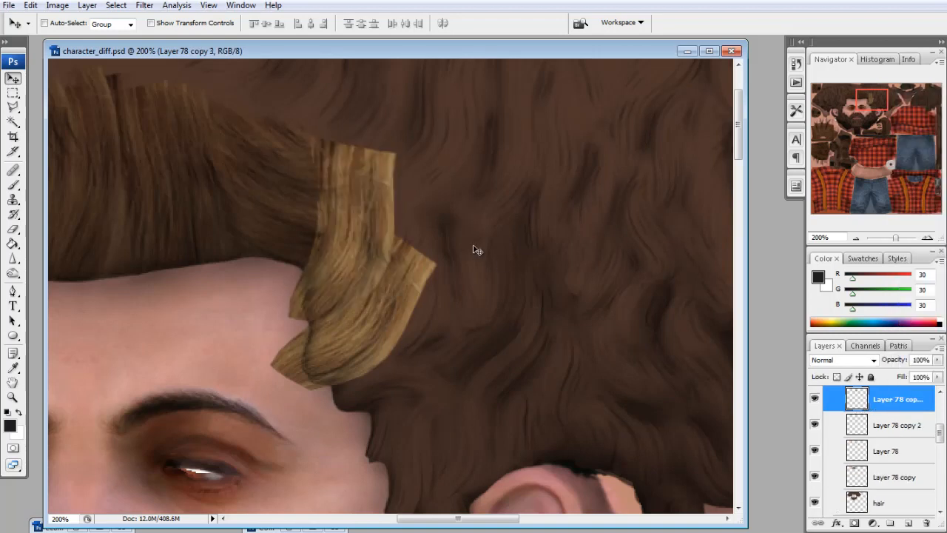
Flip the newest strand copy vertically, rotate it by about 108° and place it below the other strands at the temple
key(ctrl+t)
right_click(358, 225)
click(421, 415)
drag(372, 228, 464, 352)
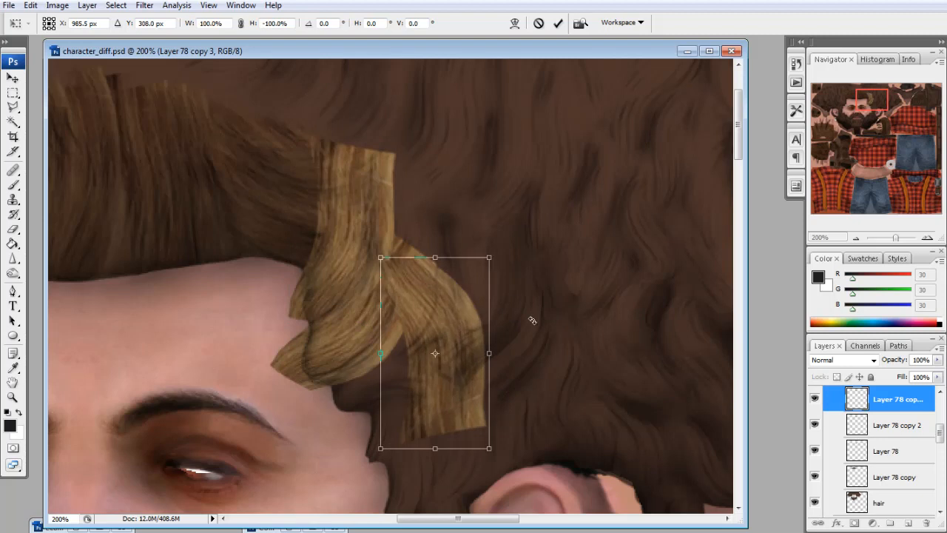
drag(532, 320, 441, 302)
drag(452, 346, 446, 379)
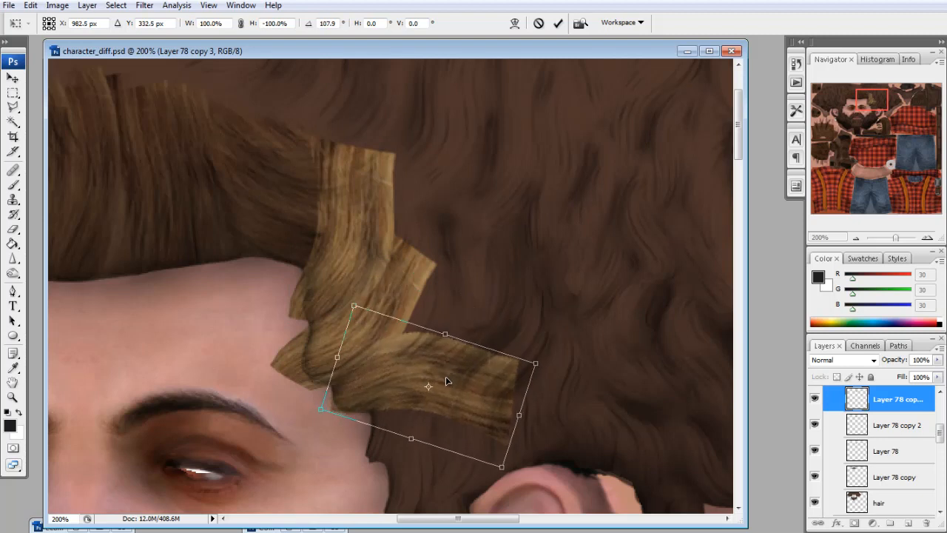
key(Return)
Duplicate the lower strand layer, rotate the copy to about -73° and move it over the upper strands
scroll(585, 383, down, 1)
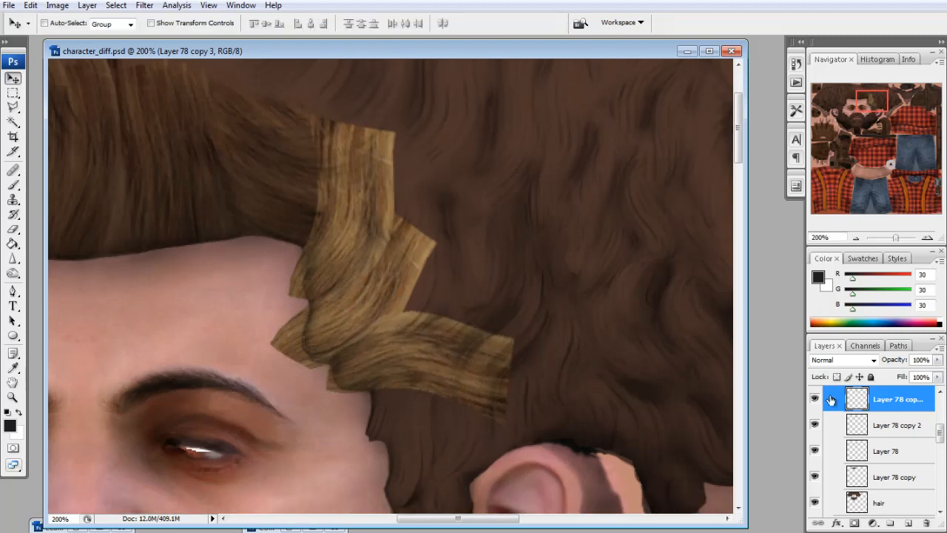
right_click(880, 400)
click(930, 127)
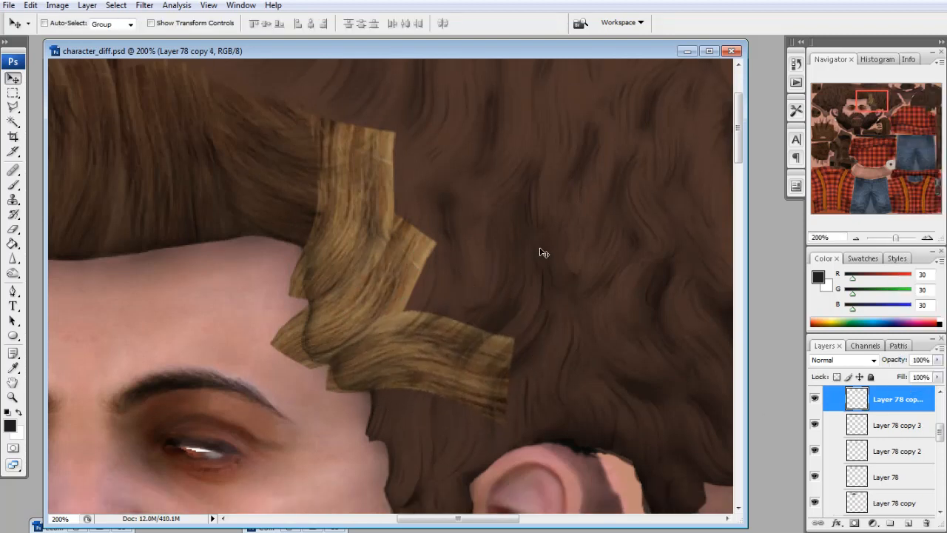
key(ctrl+t)
drag(518, 236, 554, 241)
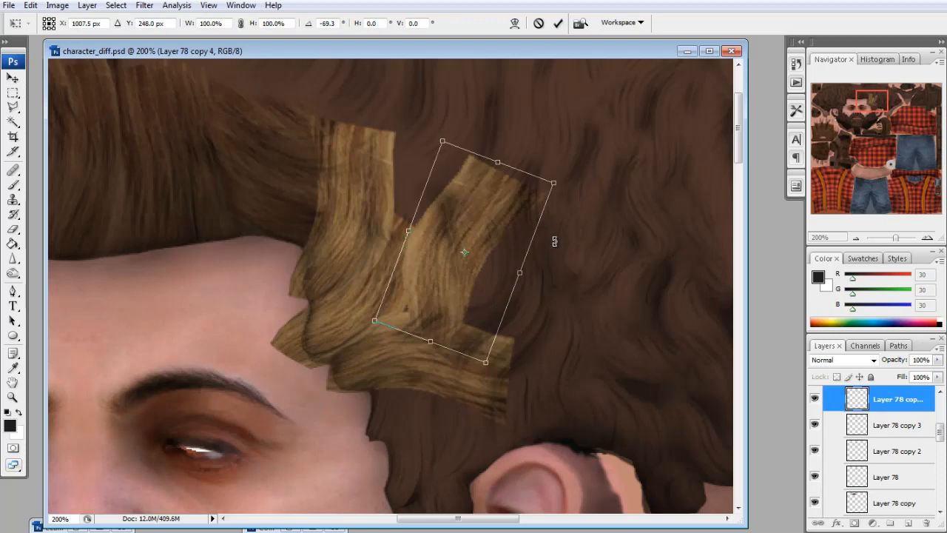
drag(491, 226, 393, 218)
Flip the new strand copy horizontally and adjust its rotation and position so it curves alongside the upper strand
right_click(394, 221)
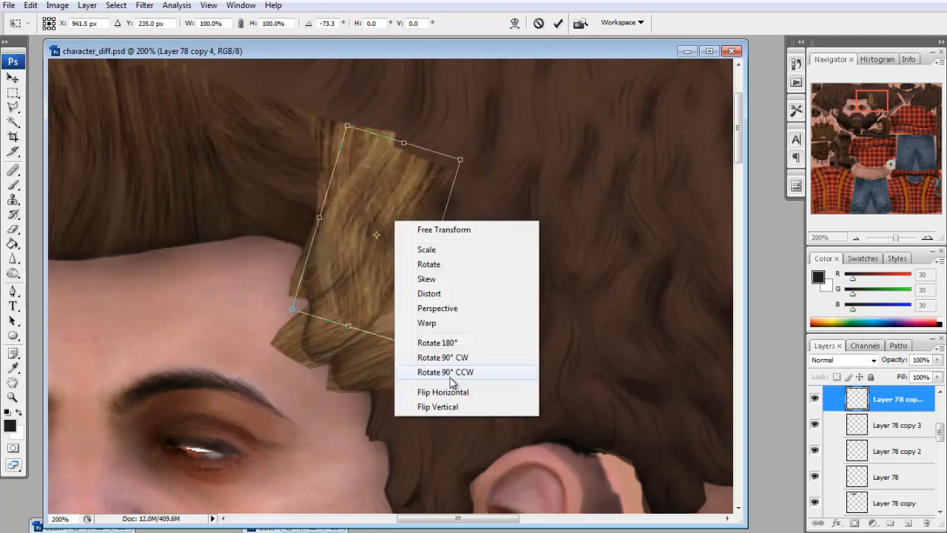
click(450, 392)
drag(409, 253, 435, 238)
drag(494, 253, 485, 269)
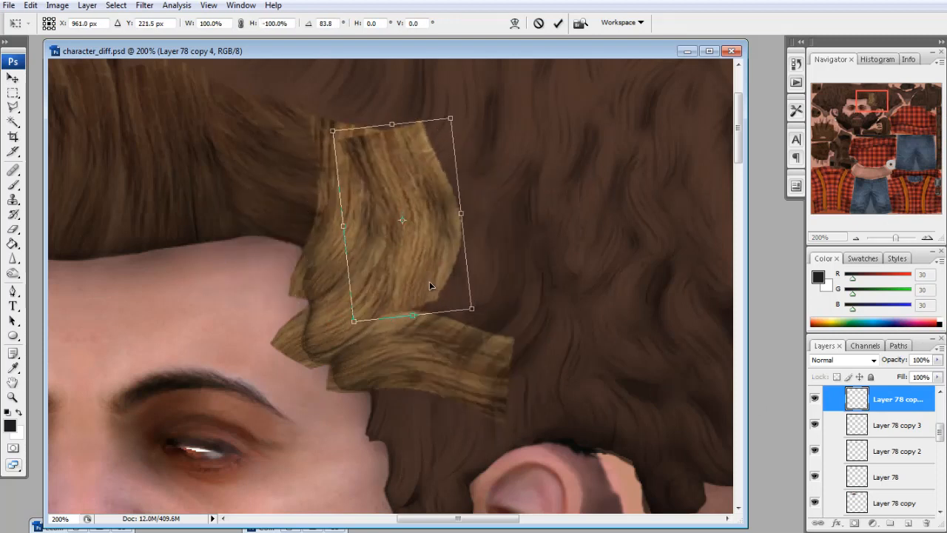
drag(429, 285, 434, 294)
drag(487, 281, 485, 285)
key(Return)
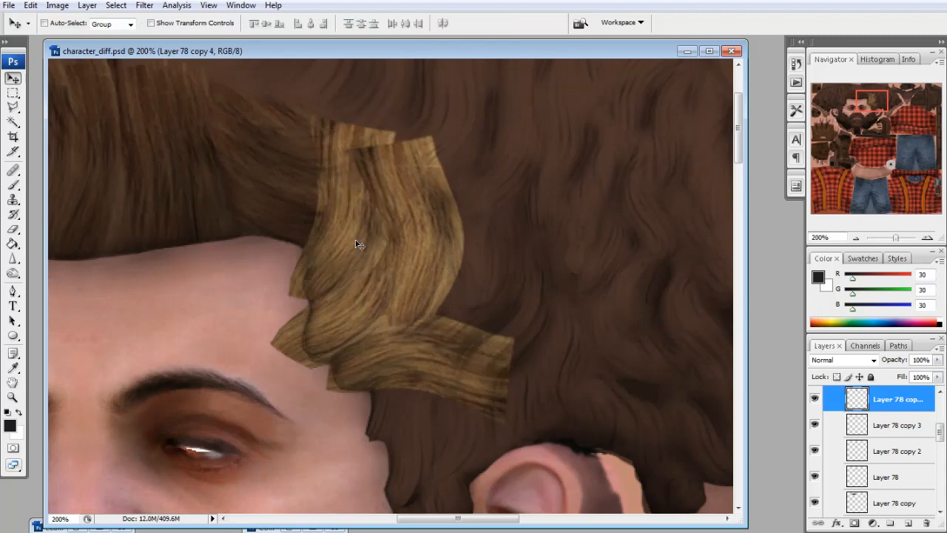
Erase the hard upper end of the new strand with a size 30 eraser at 100% opacity
click(13, 229)
mouse_move(399, 170)
mouse_down()
mouse_move(412, 140)
mouse_move(451, 188)
mouse_up()
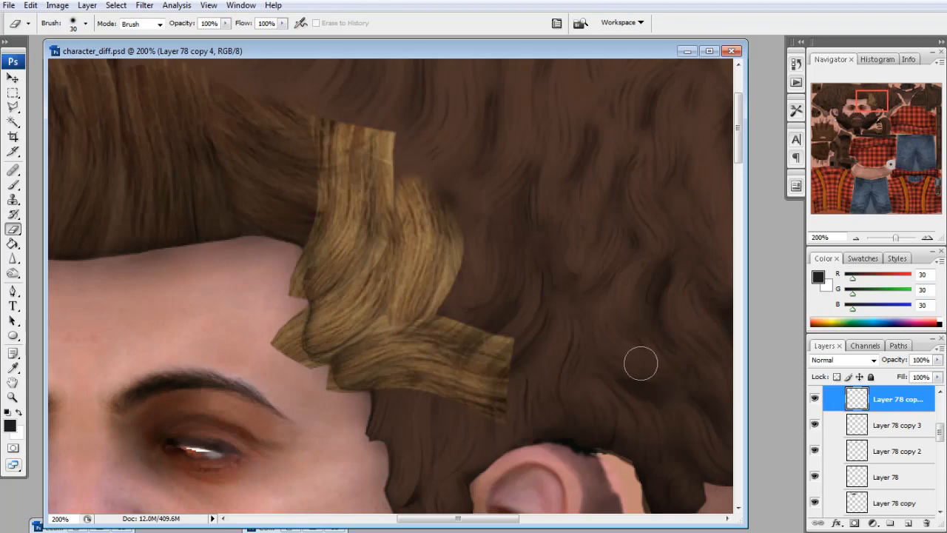
scroll(640, 364, down, 2)
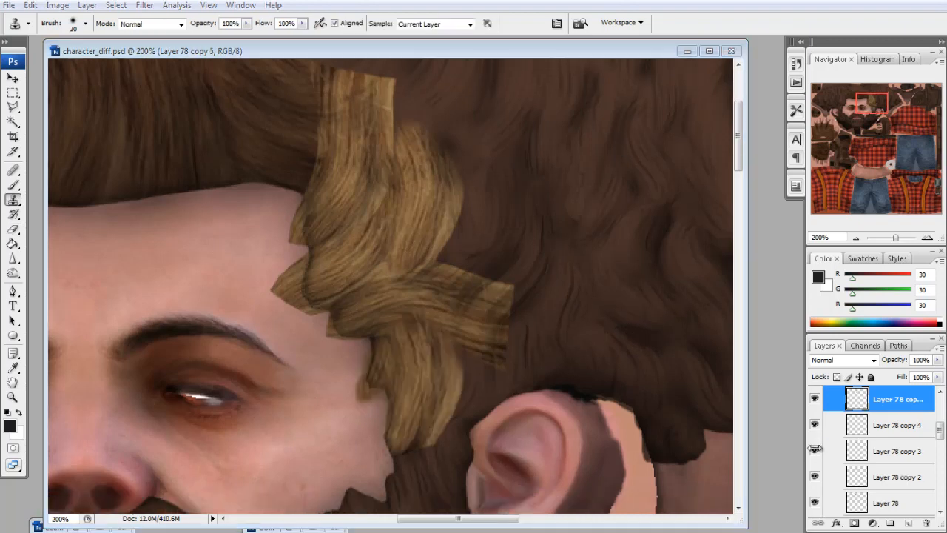
Move Layer 78 copy 4 above Layer 78 copy 5 in the hair group
click(815, 427)
click(816, 427)
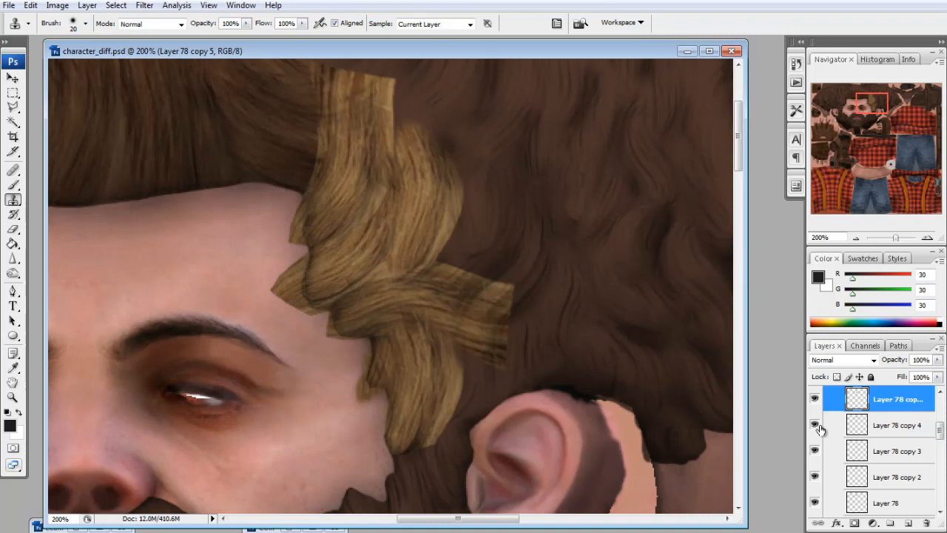
right_click(890, 430)
click(878, 428)
mouse_move(882, 427)
mouse_down()
mouse_move(886, 396)
mouse_move(880, 416)
mouse_up()
Duplicate Layer 78 copy 4 and place the copied strand next to it, farther from the forehead
right_click(888, 416)
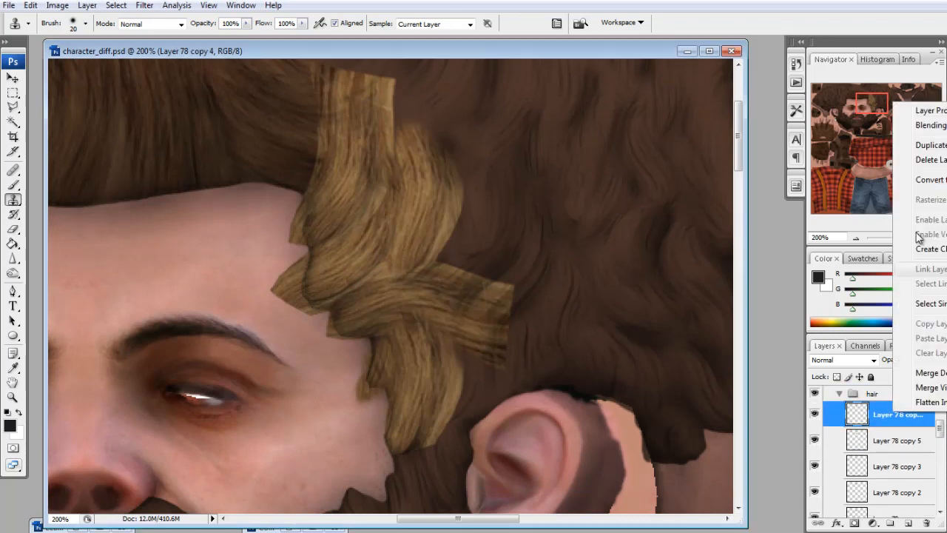
click(931, 145)
key(Return)
key(v)
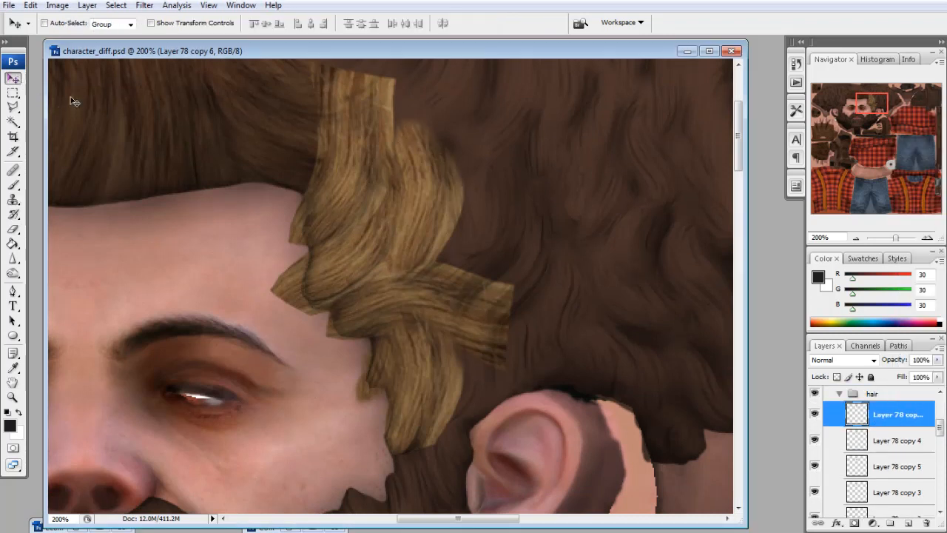
drag(439, 201, 537, 199)
scroll(520, 274, up, 5)
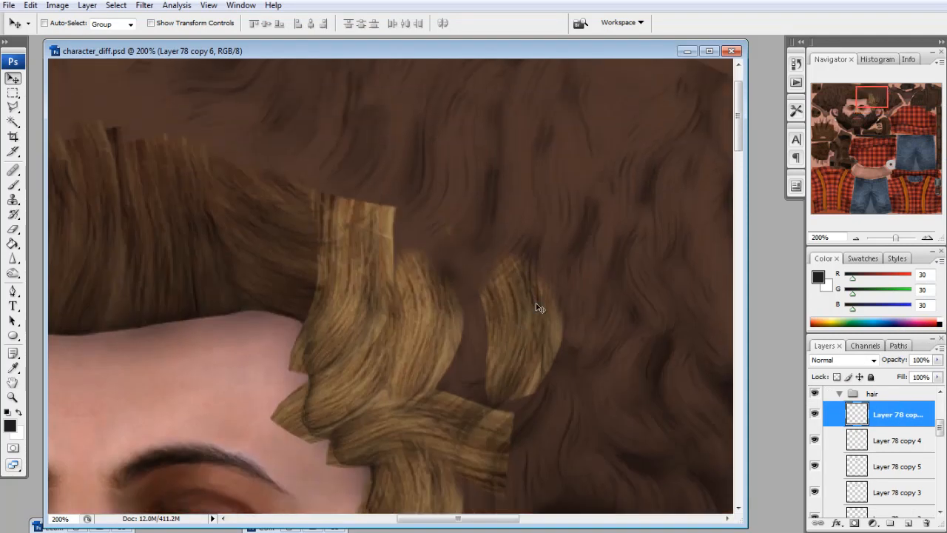
scroll(539, 305, down, 3)
drag(562, 238, 486, 275)
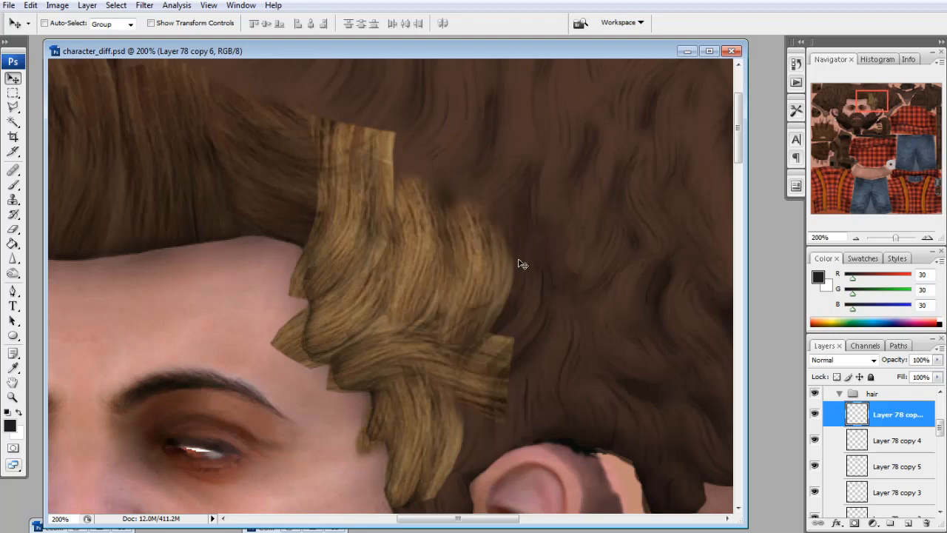
Rotate the newly placed strand slightly so its lower end tucks in toward the neighbouring strands
key(ctrl+t)
drag(548, 266, 498, 273)
key(Return)
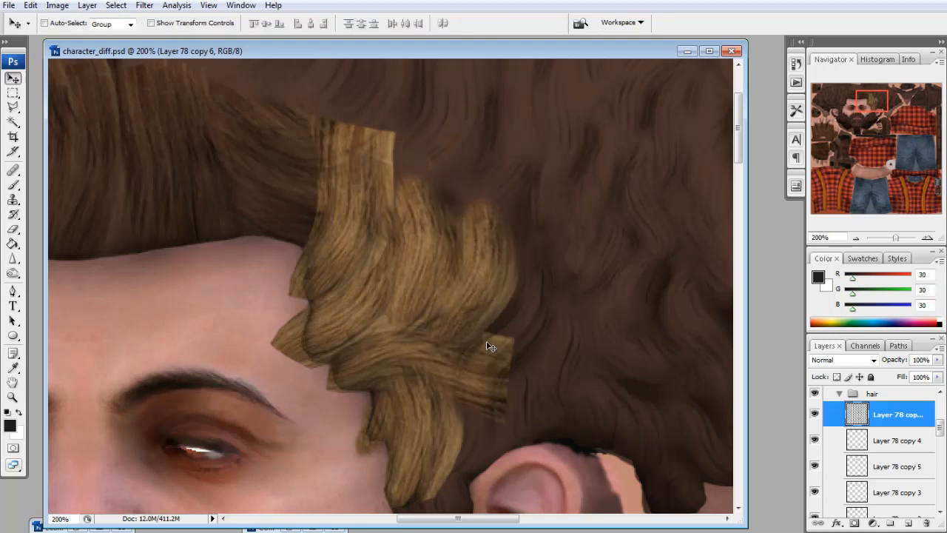
click(13, 228)
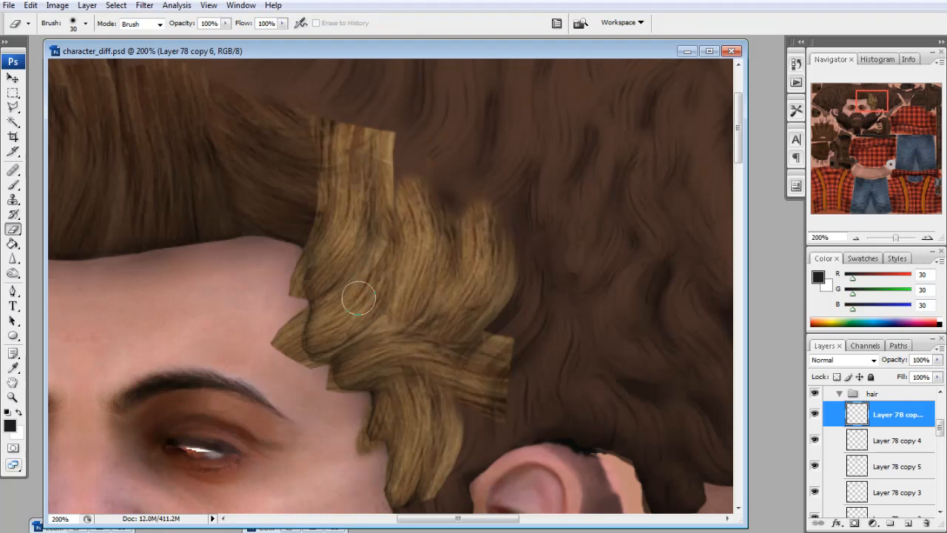
click(13, 200)
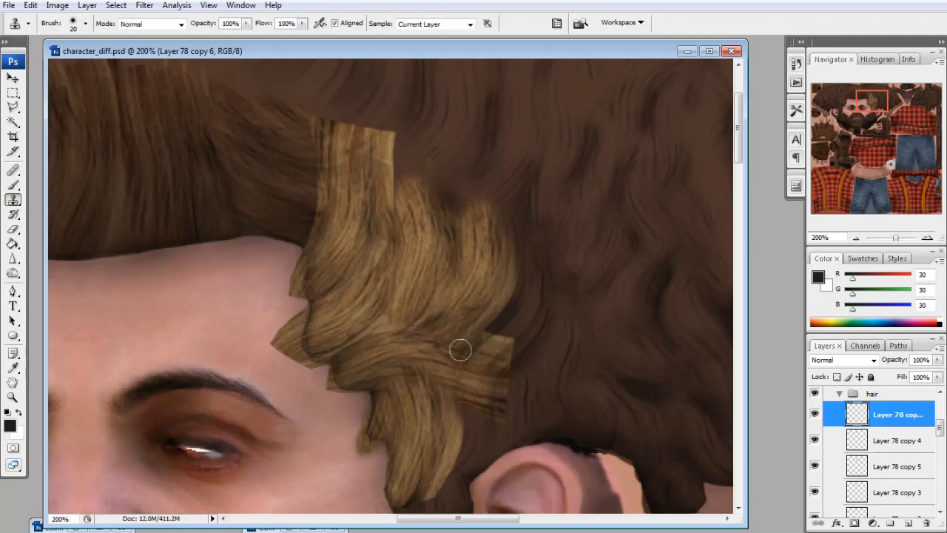
click(13, 230)
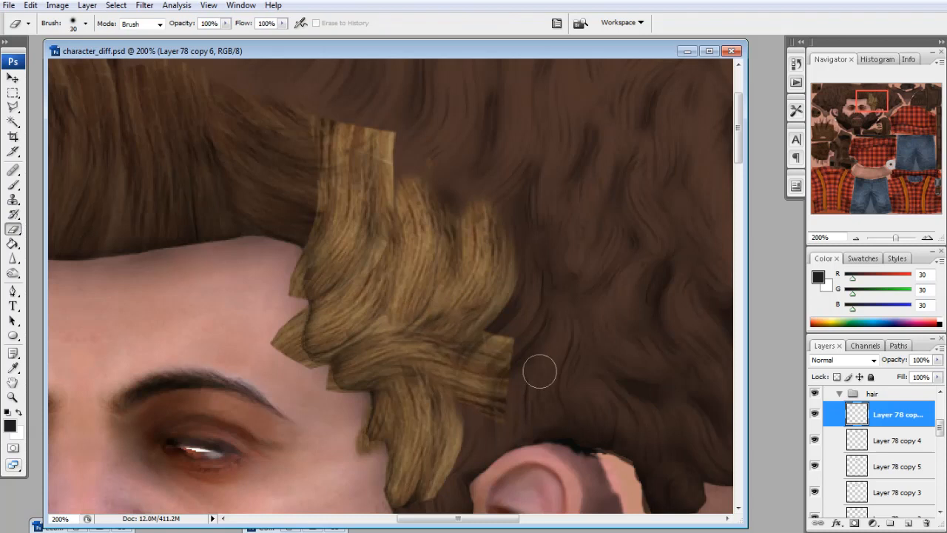
scroll(588, 384, down, 1)
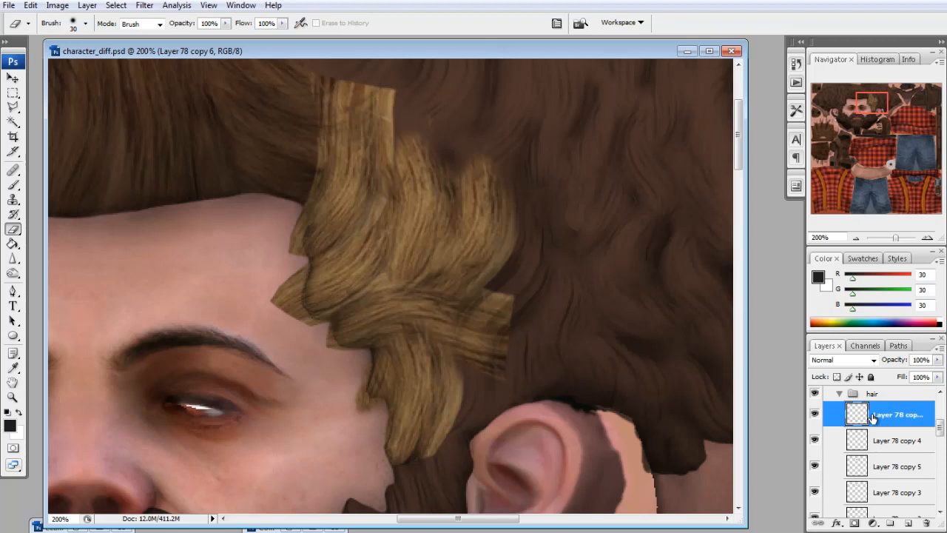
scroll(886, 456, down, 3)
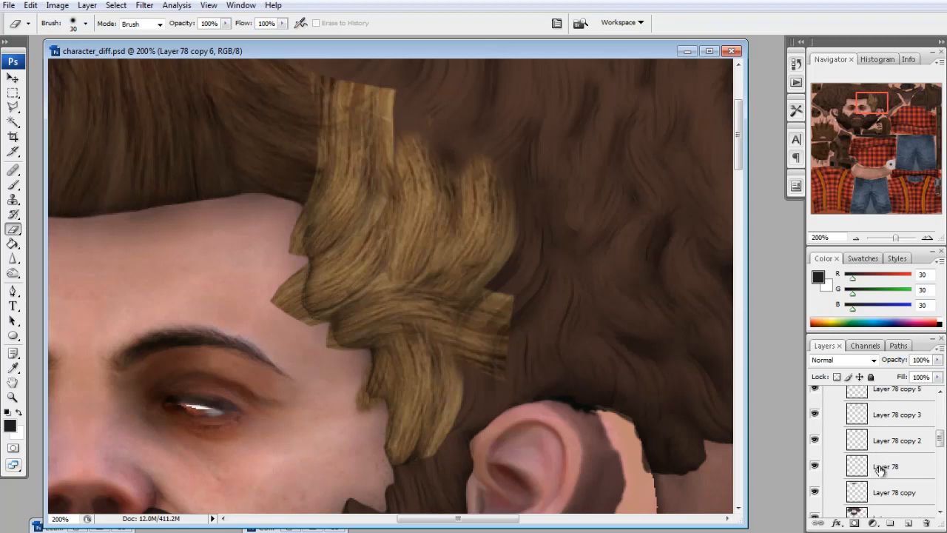
scroll(881, 464, up, 4)
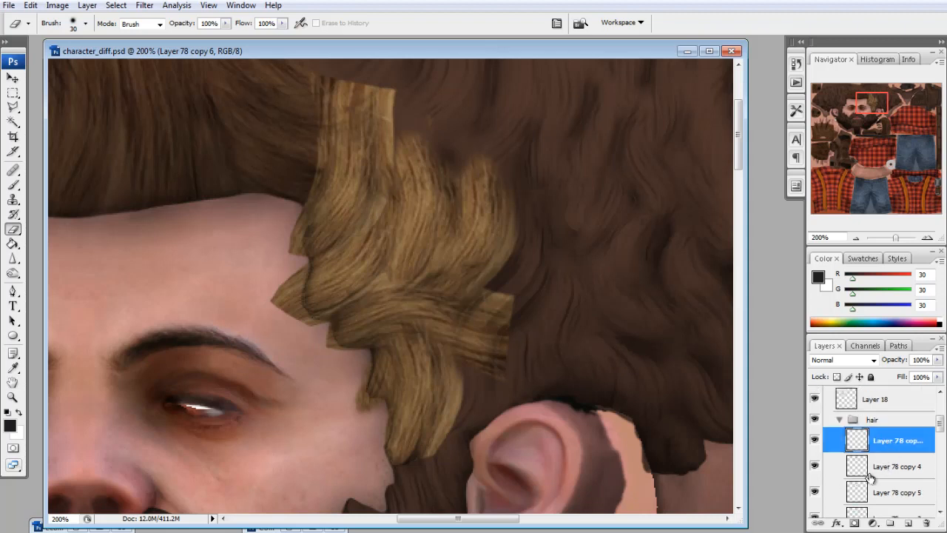
Duplicate Layer 78 copy 2, shift the copied strand over the ear and bring its layer to the top of the hair group
scroll(870, 477, down, 3)
click(814, 466)
click(815, 466)
click(882, 468)
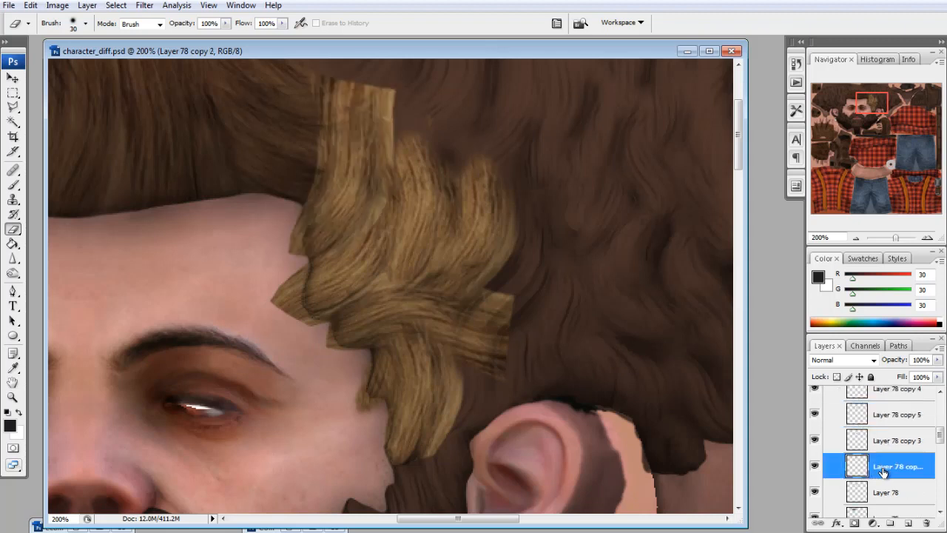
right_click(883, 468)
click(917, 196)
key(Return)
click(13, 80)
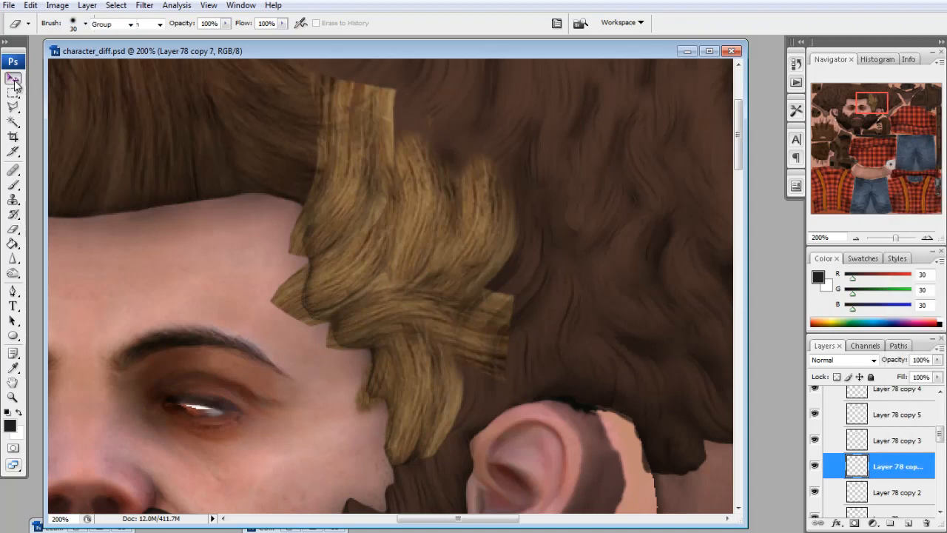
drag(394, 188, 633, 411)
scroll(887, 451, up, 1)
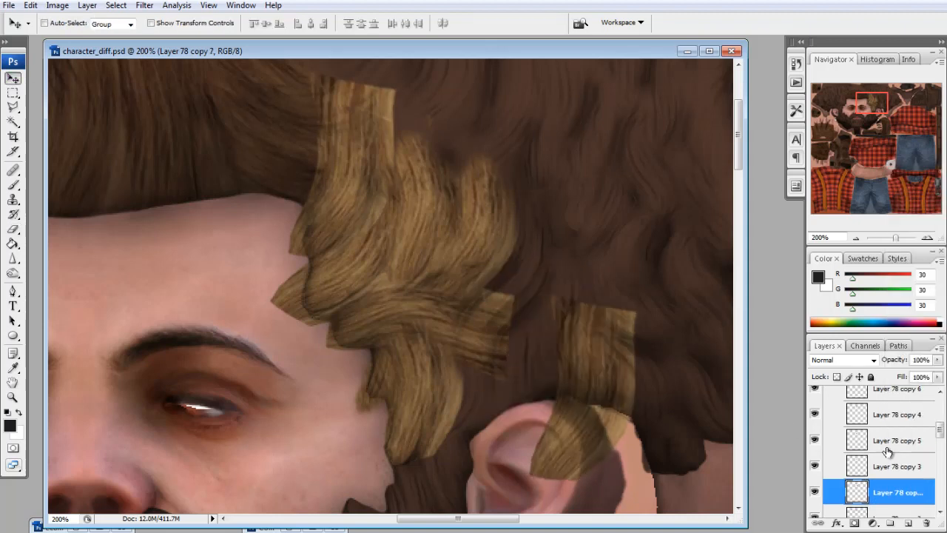
drag(888, 490, 888, 403)
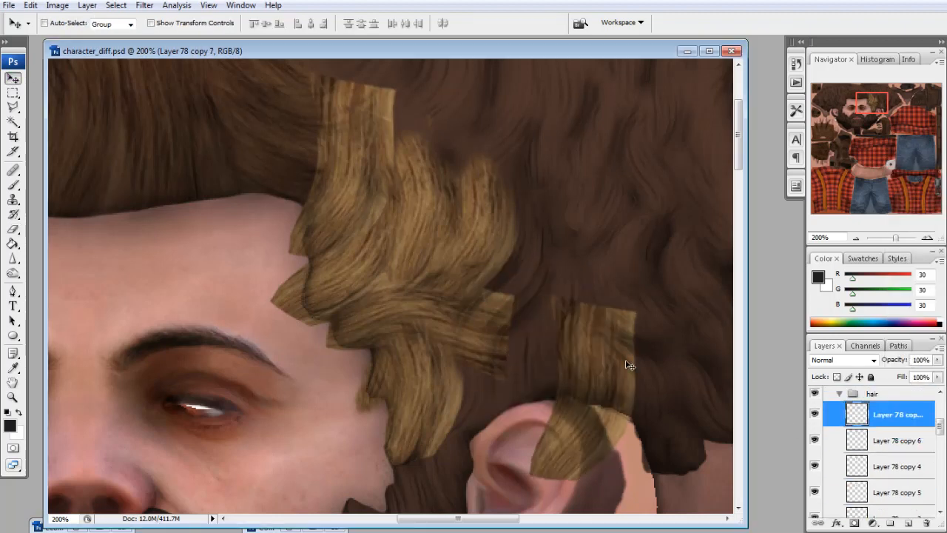
Fit the strand in front of the ear, rotated about -14.7°, and erase its hard upper end with the size 30 eraser
drag(630, 387, 566, 313)
key(ctrl+t)
drag(533, 352, 509, 357)
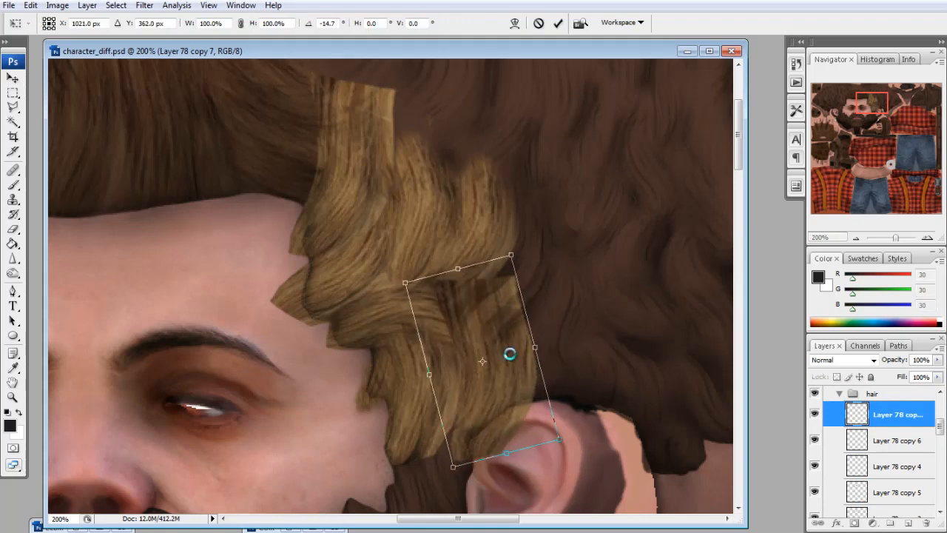
key(Return)
click(12, 230)
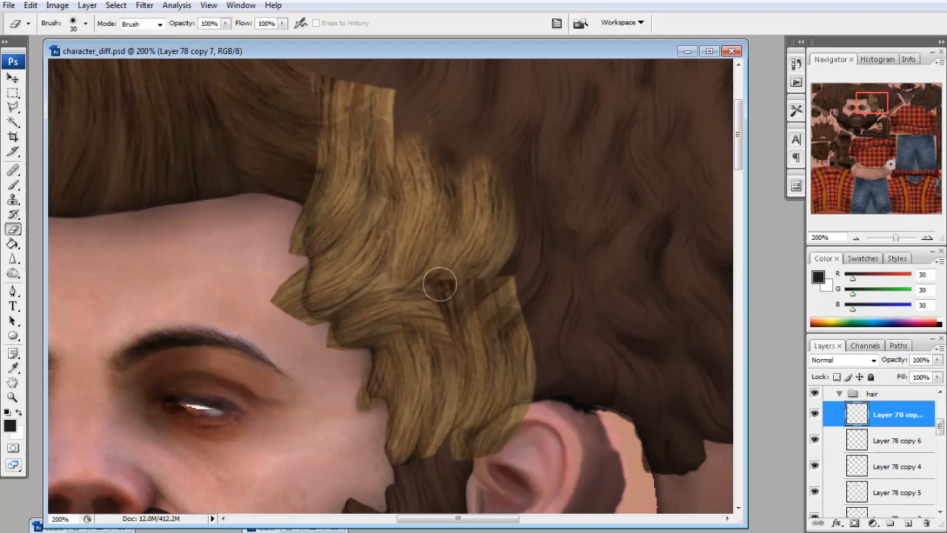
Duplicate Layer 78 copy 7 and move the copied strand up and slightly farther from the forehead
right_click(881, 415)
click(924, 149)
key(Return)
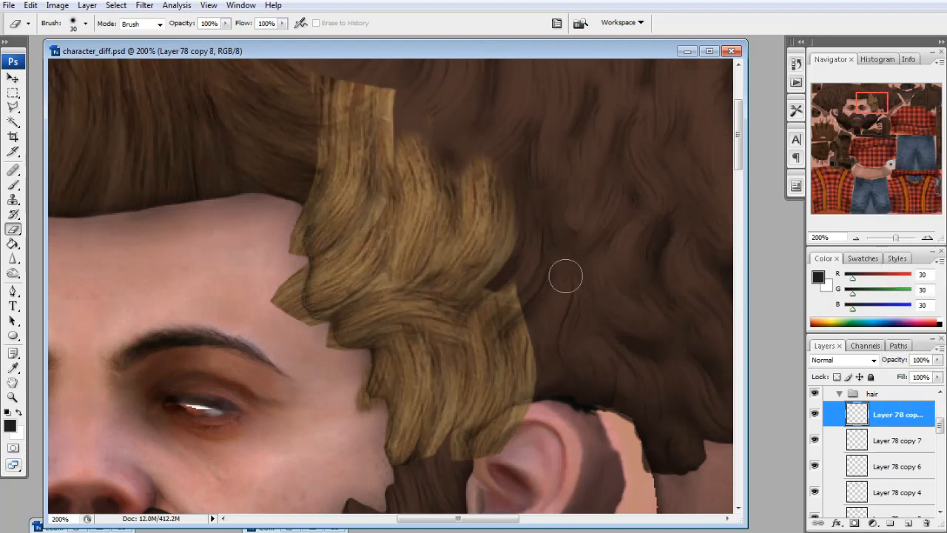
click(13, 78)
drag(493, 332, 521, 251)
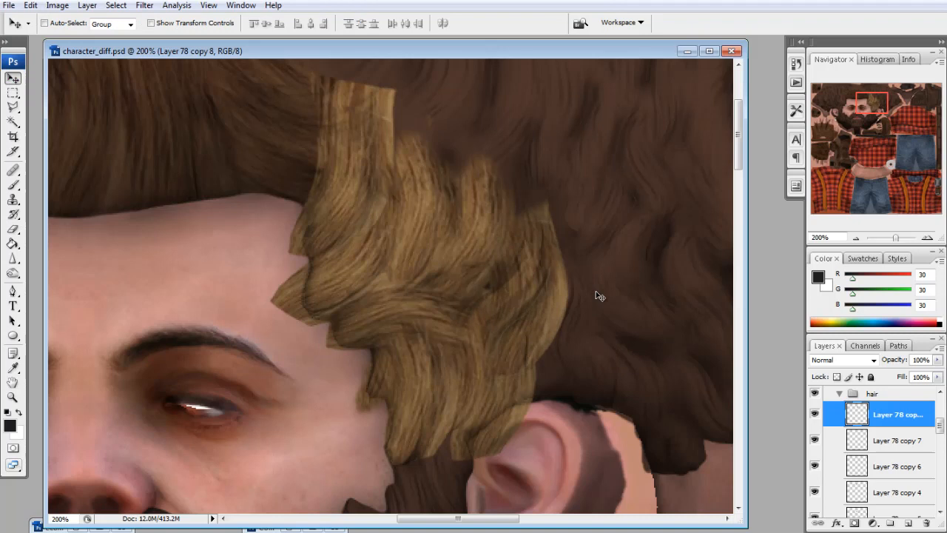
Rotate the copied strand about 30° to follow the neighbouring waves and erase its hard outer edge
key(ctrl+t)
drag(626, 309, 613, 332)
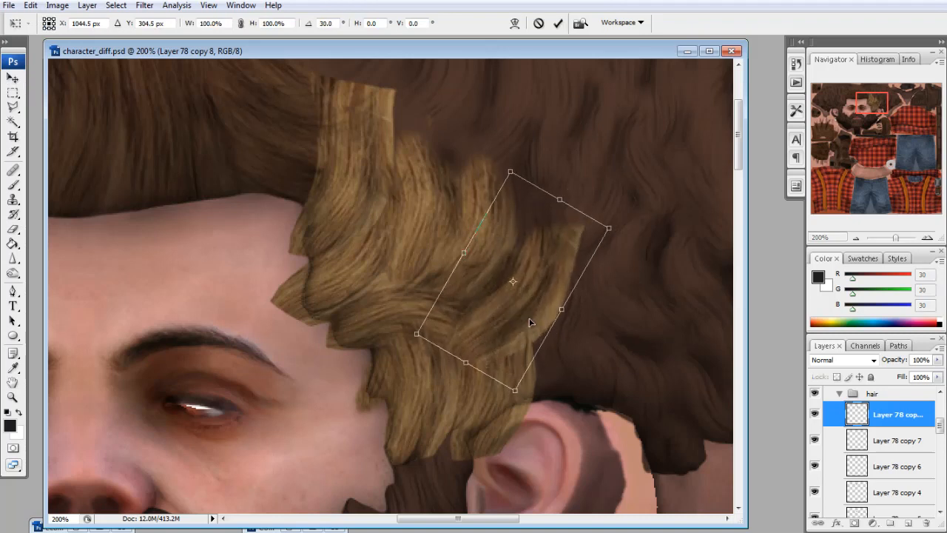
mouse_move(533, 311)
mouse_down()
mouse_move(536, 279)
mouse_move(542, 327)
mouse_move(521, 333)
mouse_move(571, 283)
mouse_move(582, 232)
mouse_move(557, 304)
mouse_move(527, 327)
mouse_up()
key(Return)
click(12, 229)
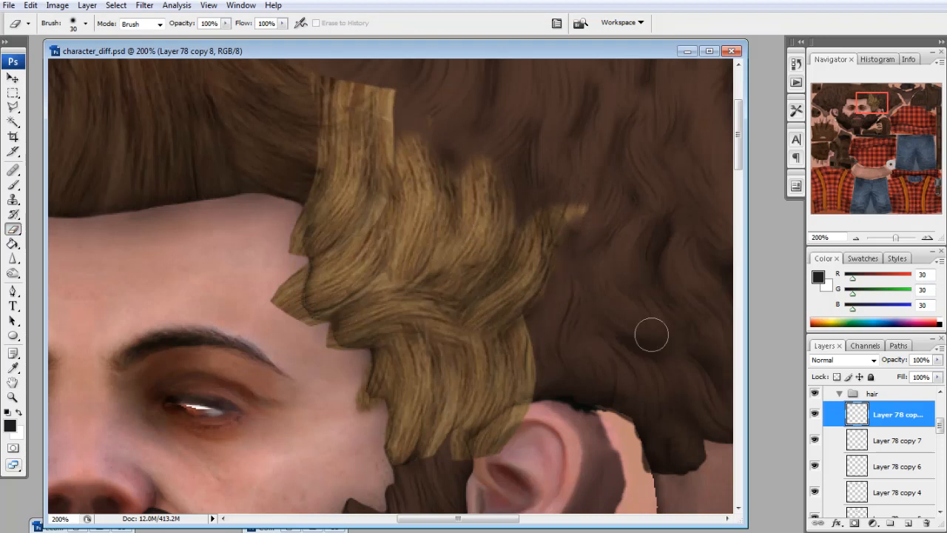
Duplicate Layer 78 copy 8 and position the copied strand just above the ear, rotated about -28.6°
right_click(897, 415)
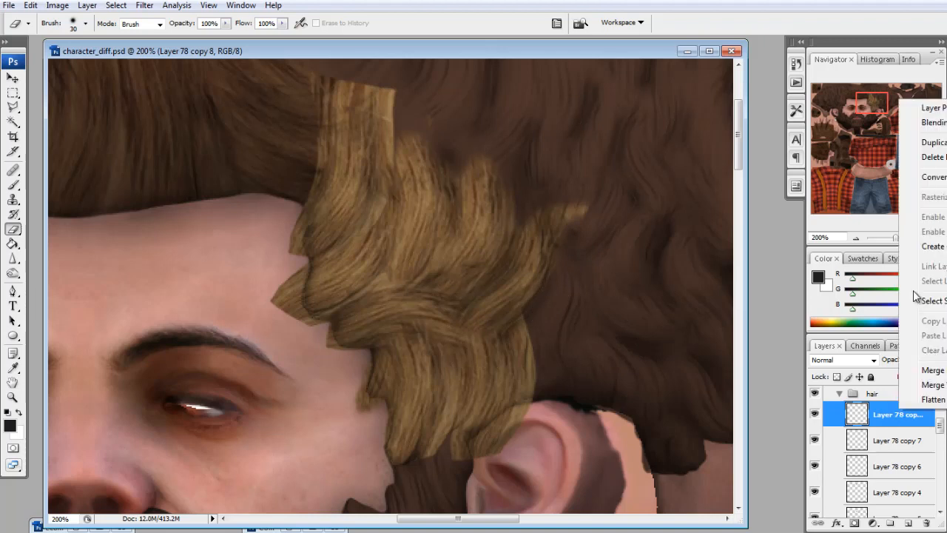
click(934, 142)
key(Return)
key(ctrl+t)
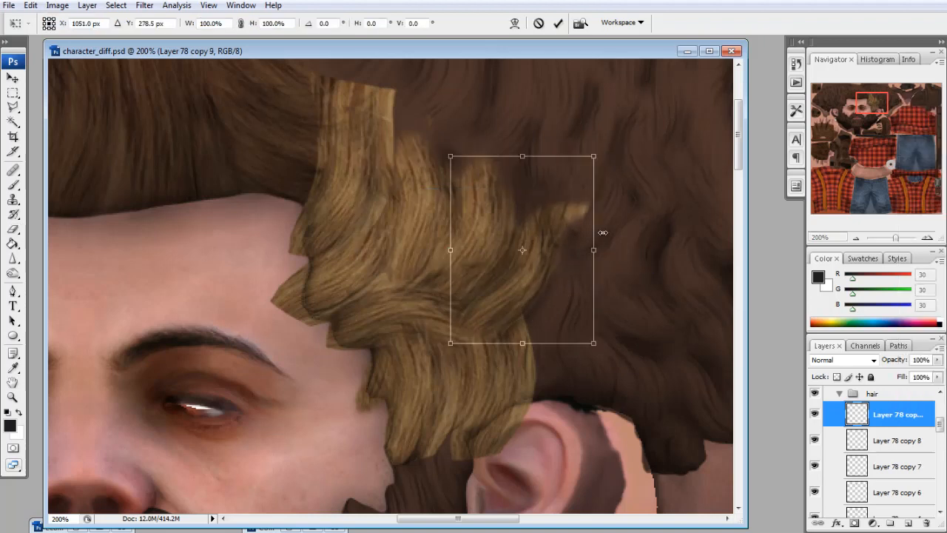
drag(620, 210, 611, 191)
drag(572, 310, 605, 360)
drag(642, 289, 635, 268)
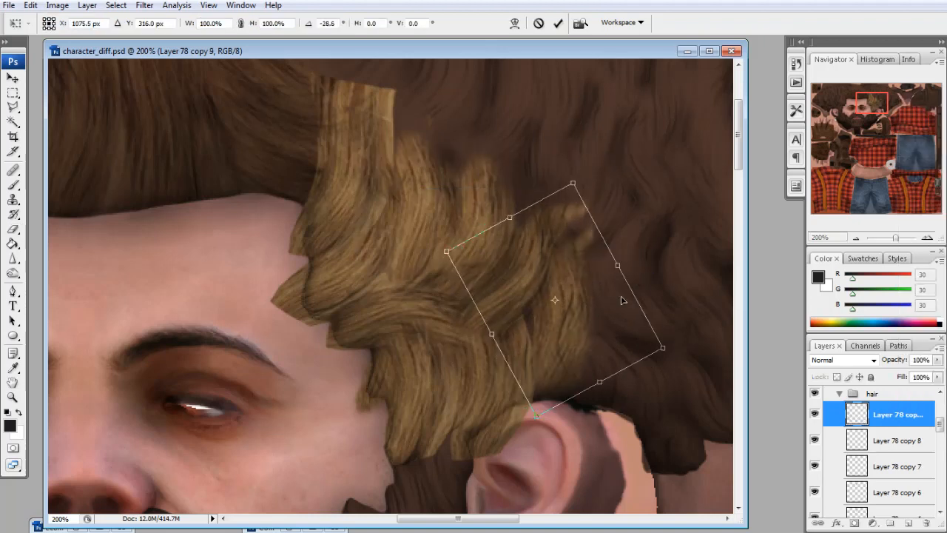
Flip the copied strand horizontally and refit it above the ear at a rotation of about 42.1°
right_click(578, 322)
click(635, 491)
drag(593, 345, 610, 341)
drag(650, 368, 634, 386)
drag(580, 353, 573, 358)
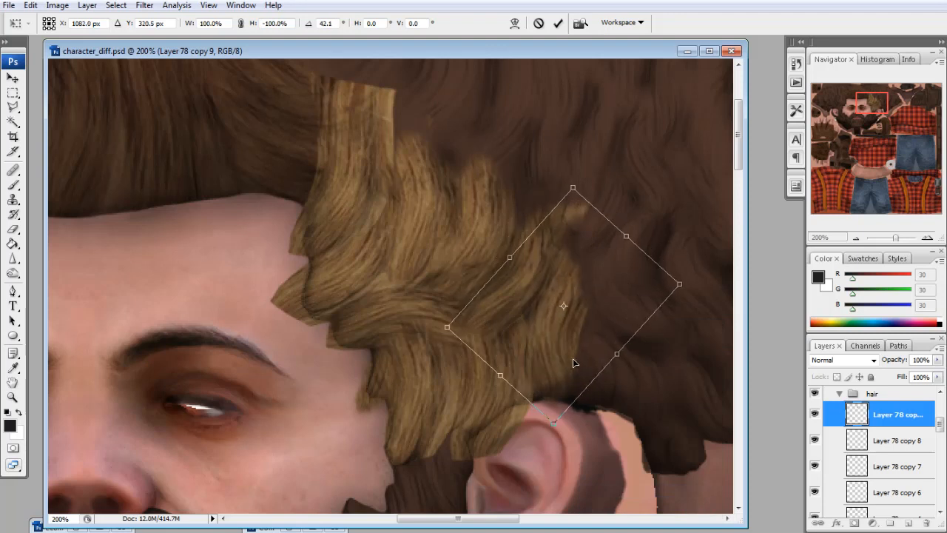
key(Return)
Clone hair along the outer edge of Layer 78 copy 9 with a size 20 Clone Stamp to round out the strand
key(e)
click(14, 199)
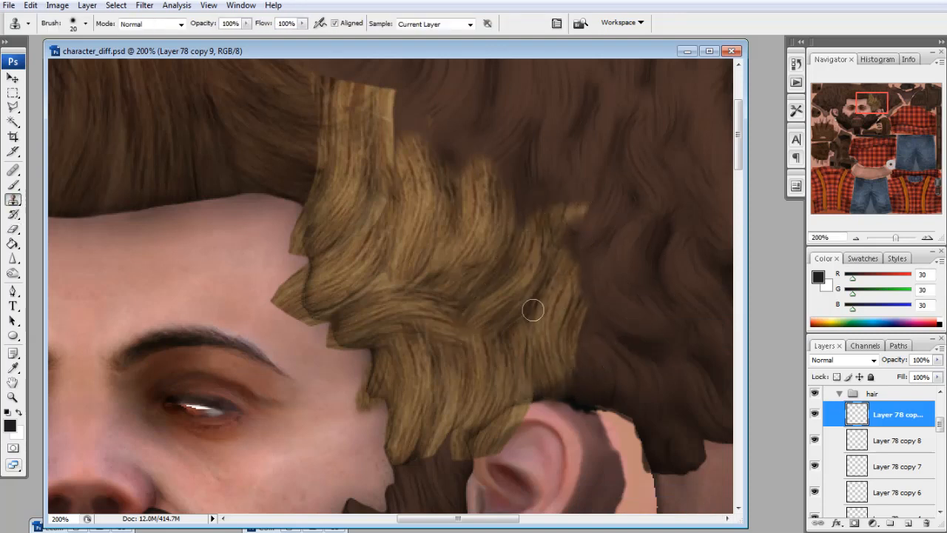
drag(578, 314, 572, 337)
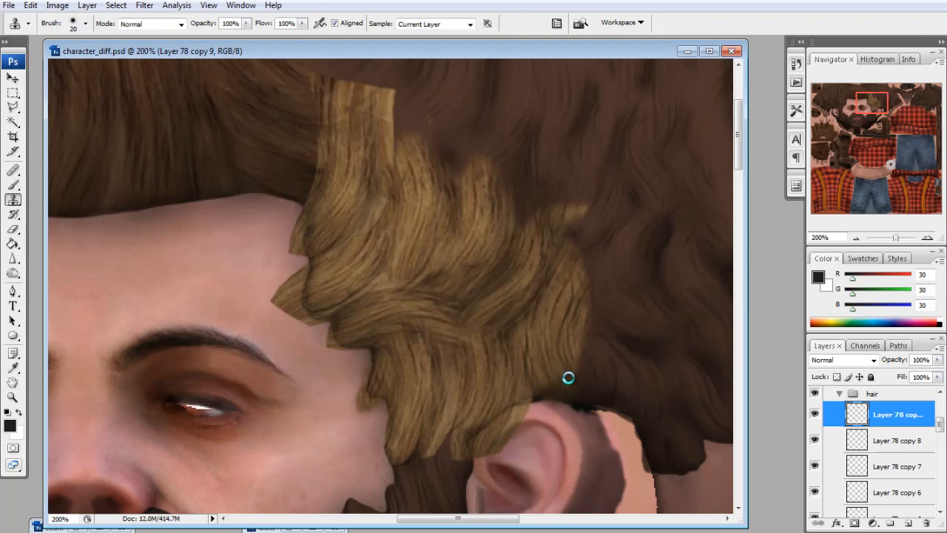
Duplicate Layer 78 copy 9 and flip the copied strand horizontally
drag(870, 109, 876, 110)
right_click(906, 412)
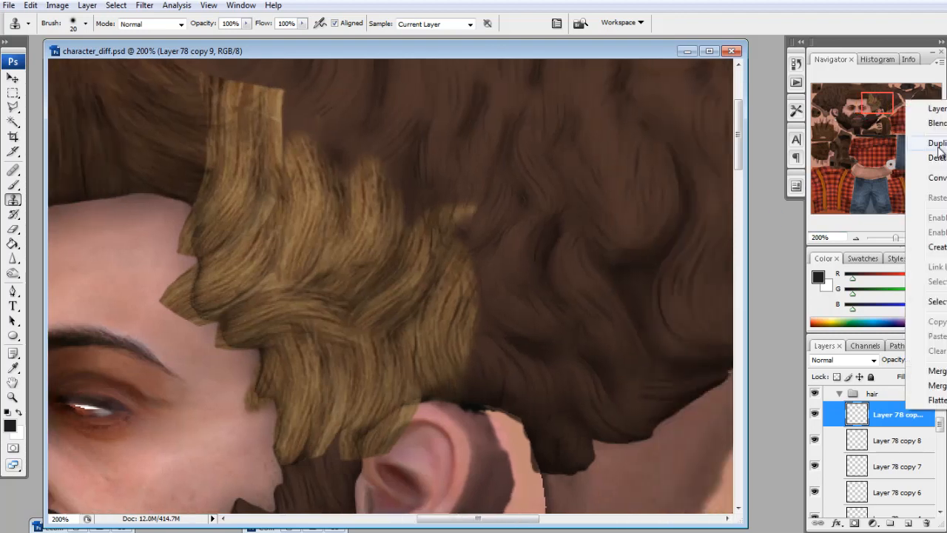
click(936, 144)
click(580, 264)
key(ctrl+t)
right_click(460, 311)
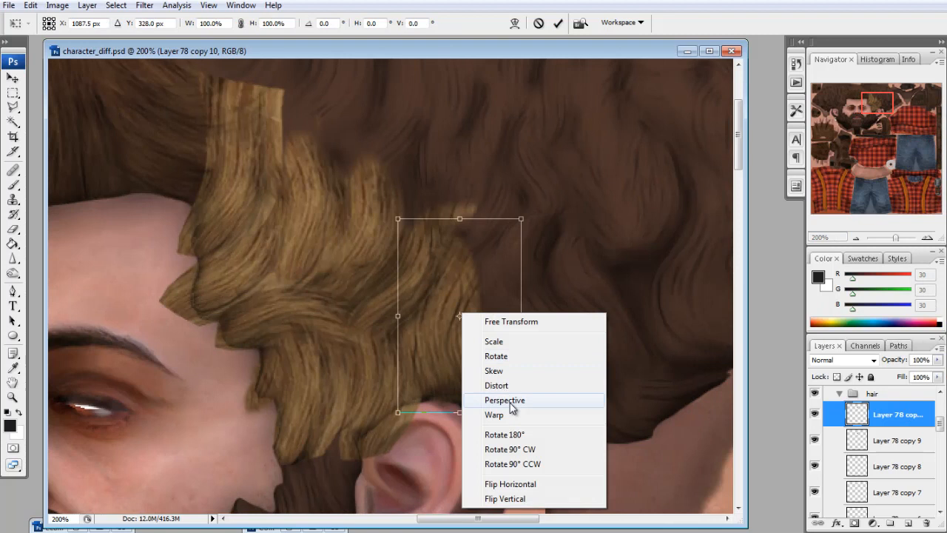
click(503, 484)
Place the flipped strand behind the ear, rotated about -10°, and fill out its lower end with the Clone Stamp
drag(503, 357, 595, 397)
mouse_move(543, 422)
mouse_down()
mouse_move(567, 440)
mouse_move(650, 440)
mouse_move(561, 441)
mouse_move(545, 417)
mouse_up()
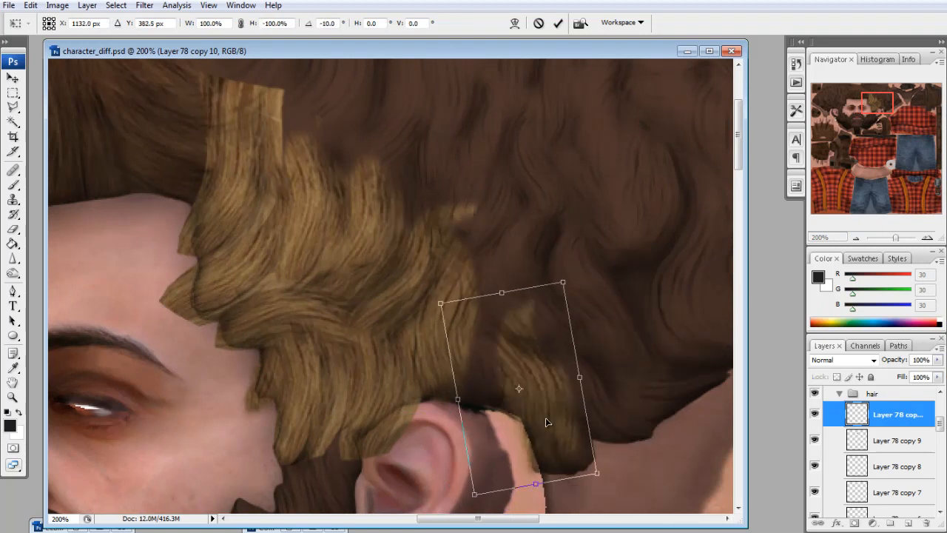
key(s)
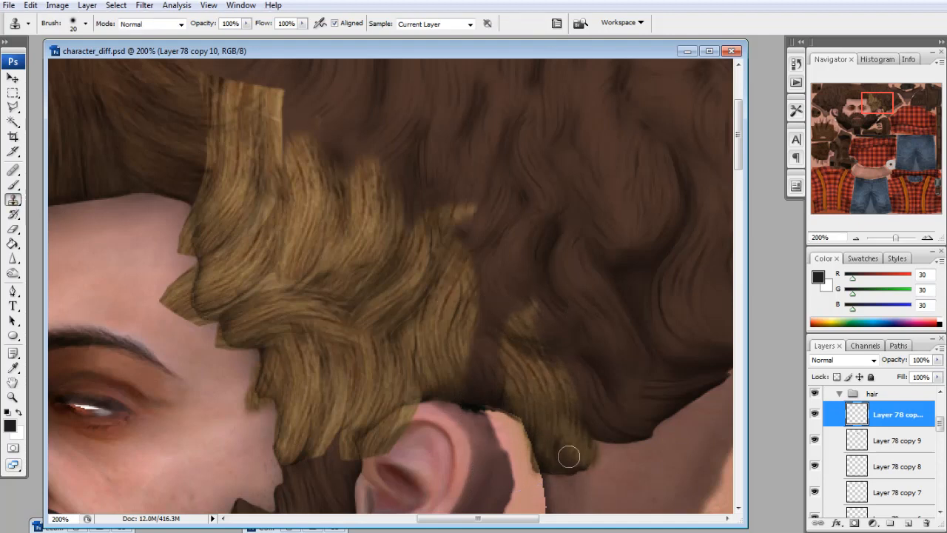
Duplicate Layer 78 copy 10 and fit the copied strand directly above the ear, rotated about 6.6°
right_click(897, 424)
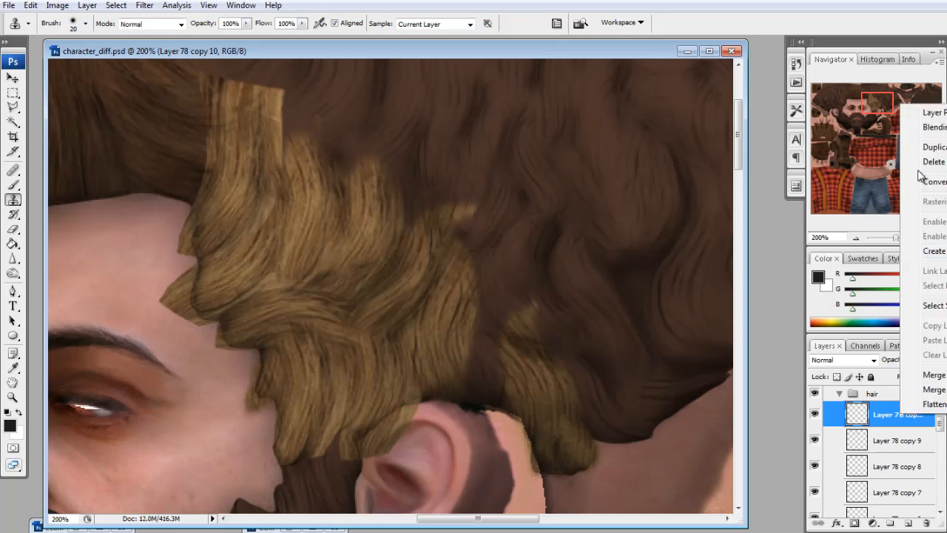
click(931, 148)
key(ctrl+t)
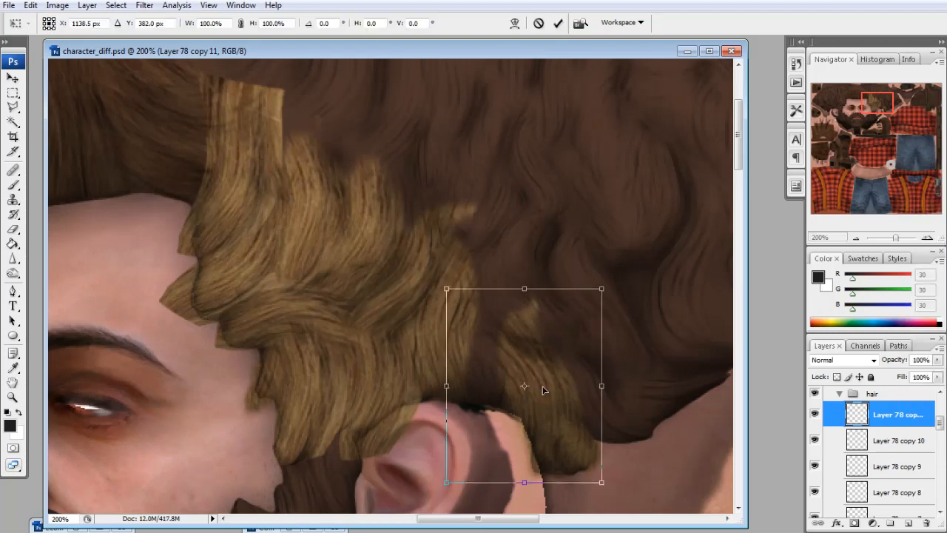
drag(543, 389, 486, 345)
drag(564, 355, 561, 367)
drag(511, 385, 504, 364)
key(Return)
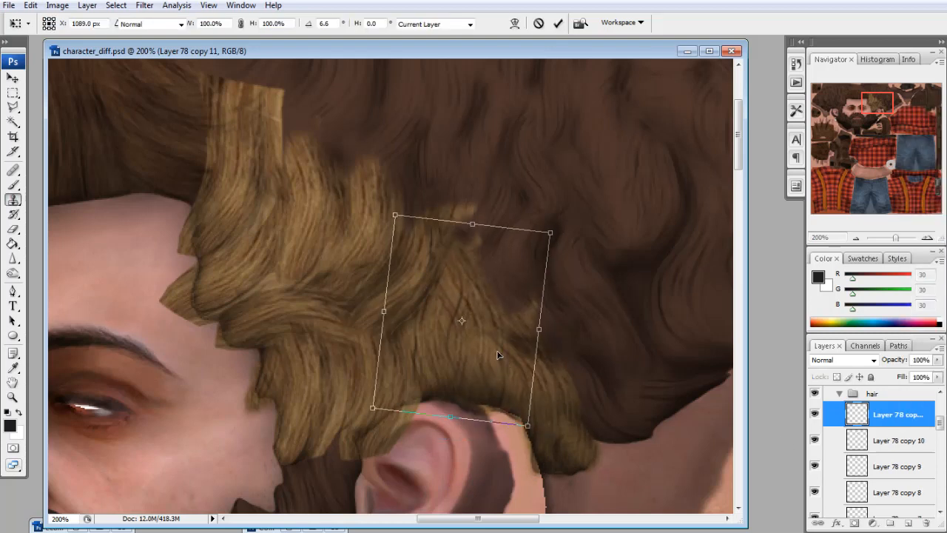
Erase the stray upper outer edge of Layer 78 copy 11 and blend it into the neighbouring strand with the Clone Stamp
key(e)
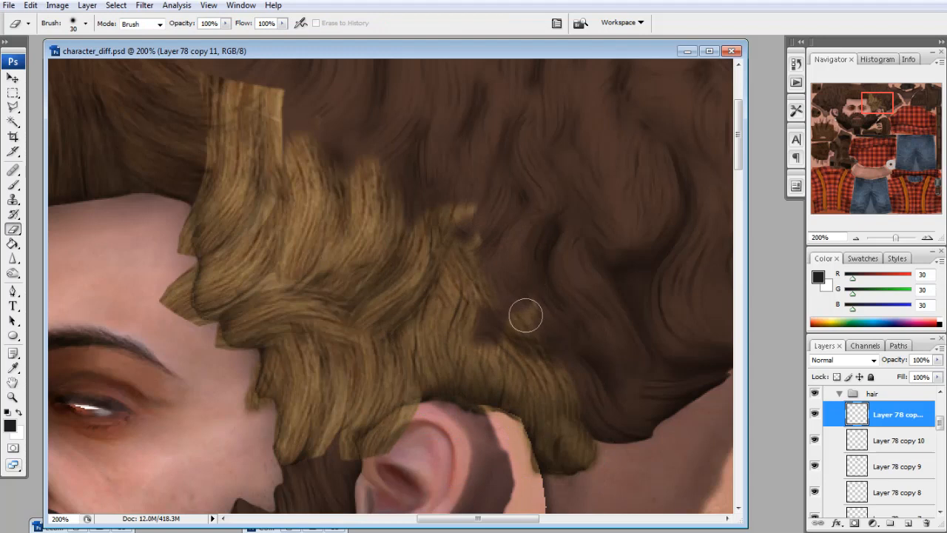
mouse_move(525, 316)
mouse_down()
mouse_move(486, 325)
mouse_move(502, 311)
mouse_move(456, 304)
mouse_move(465, 250)
mouse_move(534, 307)
mouse_up()
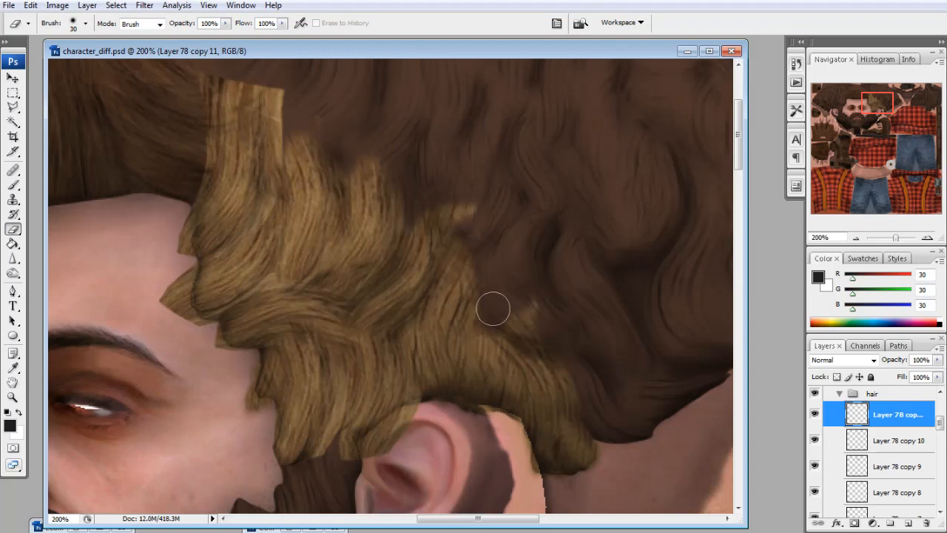
key(ctrl+z)
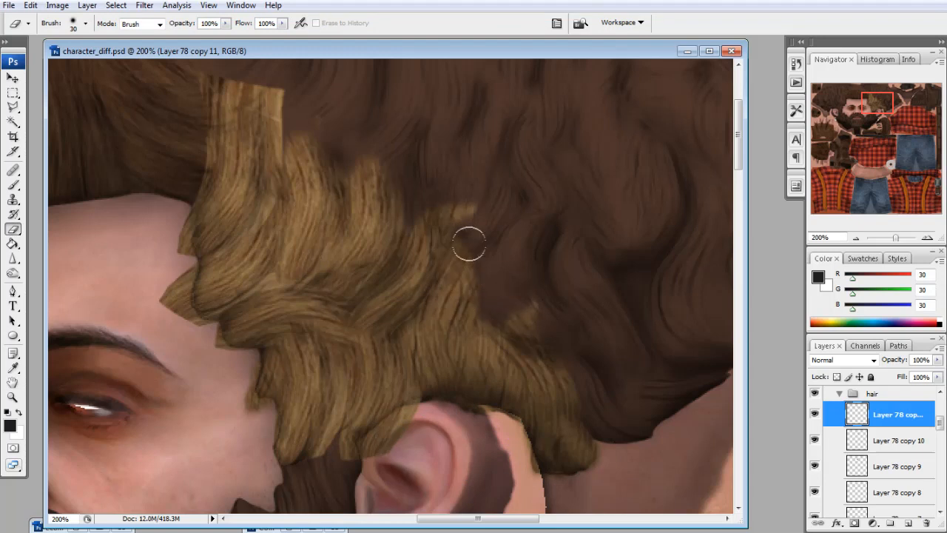
click(13, 199)
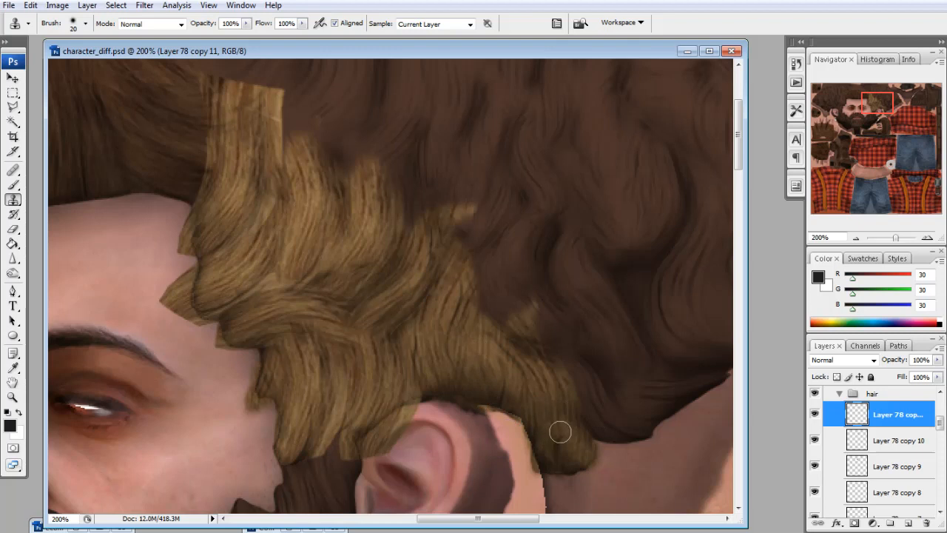
Duplicate Layer 78 copy 9 and move the copied strand up and away from the forehead, above the strands behind the ear
click(814, 466)
click(815, 466)
click(863, 472)
right_click(888, 466)
click(928, 202)
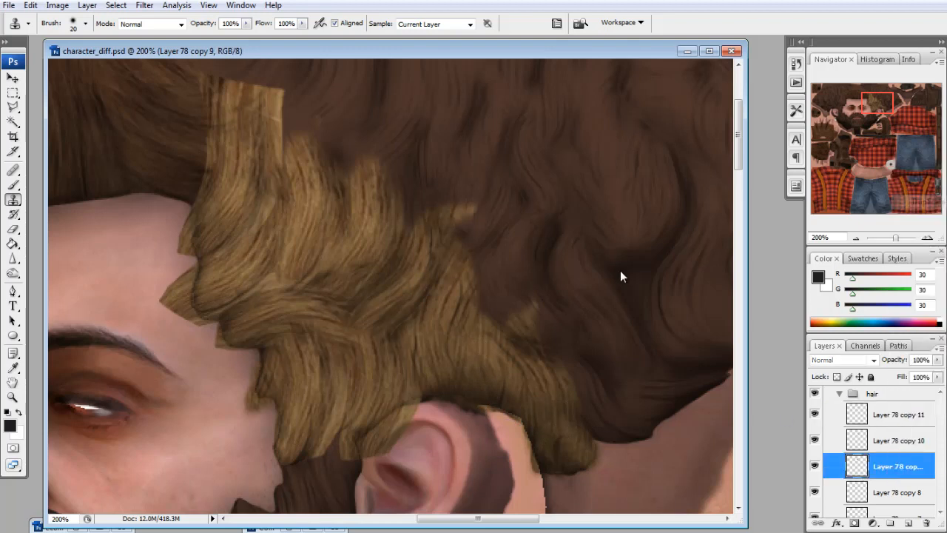
key(ctrl+t)
drag(458, 307, 545, 253)
right_click(545, 254)
click(555, 232)
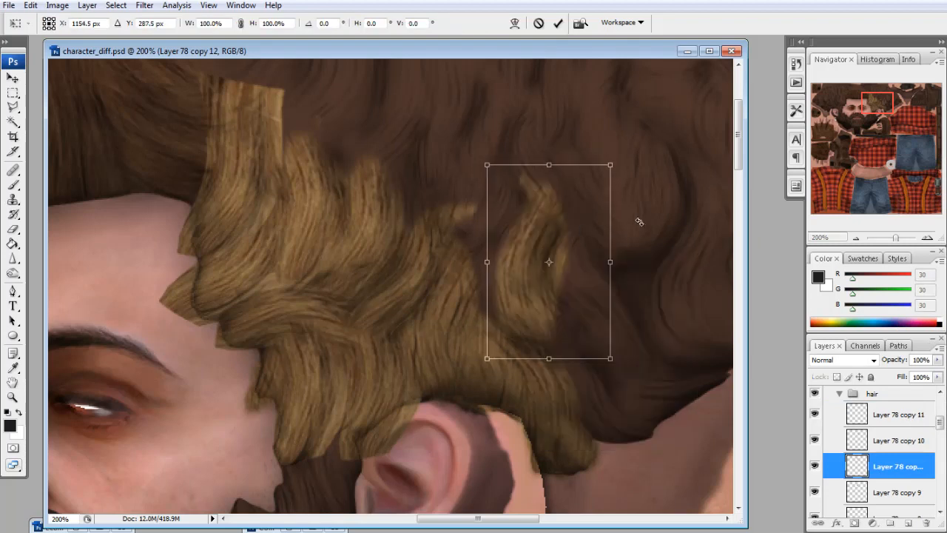
Rotate the copied strand to about -28.8° and fit it against the strands above the ear
drag(640, 222, 596, 224)
drag(557, 280, 535, 285)
drag(605, 234, 613, 260)
drag(552, 271, 554, 271)
drag(612, 237, 583, 216)
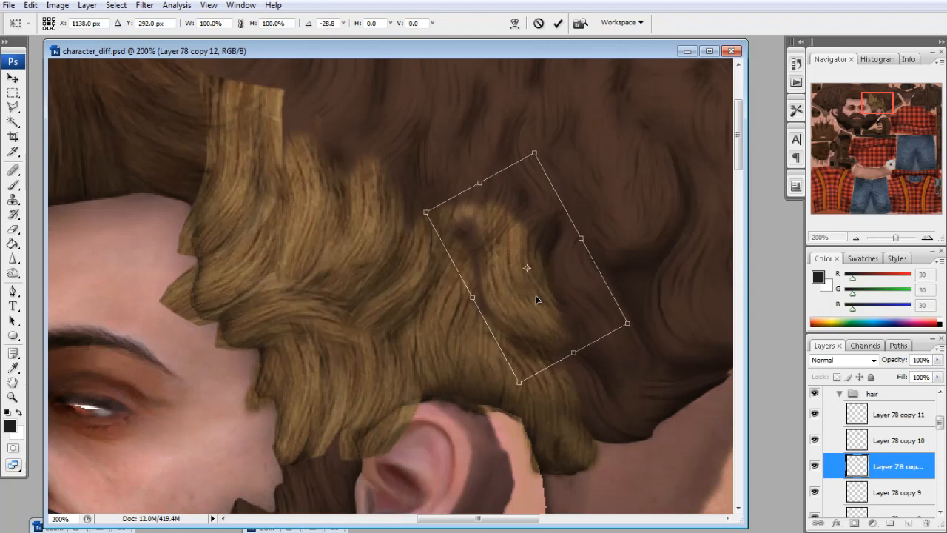
key(Return)
Clone hair onto the upper outer end and inner edge of Layer 78 copy 12 with a size 20 Clone Stamp
key(s)
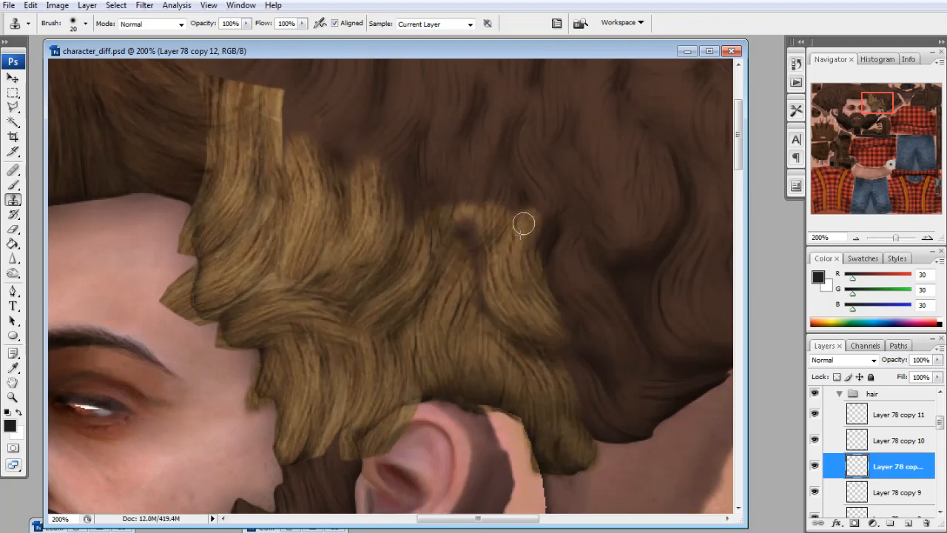
mouse_move(536, 224)
mouse_down()
mouse_move(539, 261)
mouse_move(545, 231)
mouse_move(549, 299)
mouse_up()
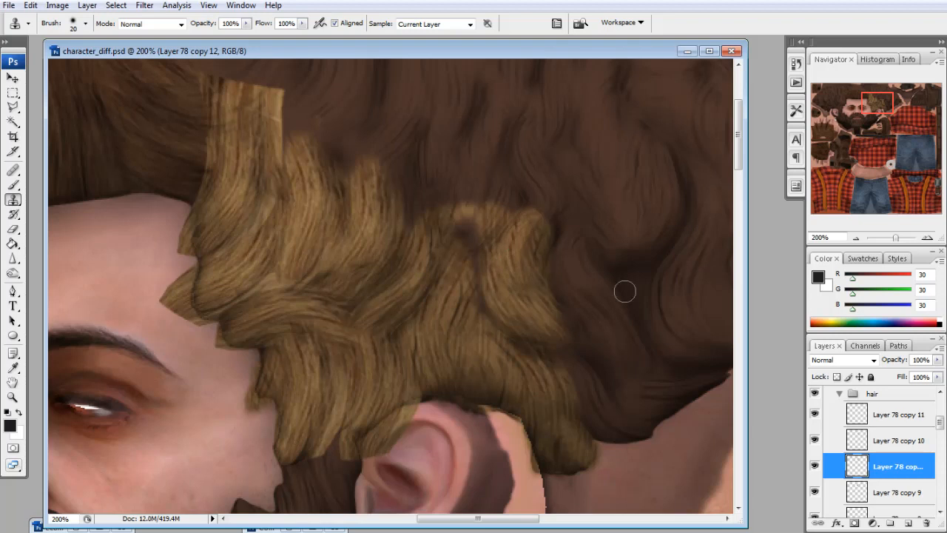
alt+click(499, 303)
drag(495, 308, 483, 275)
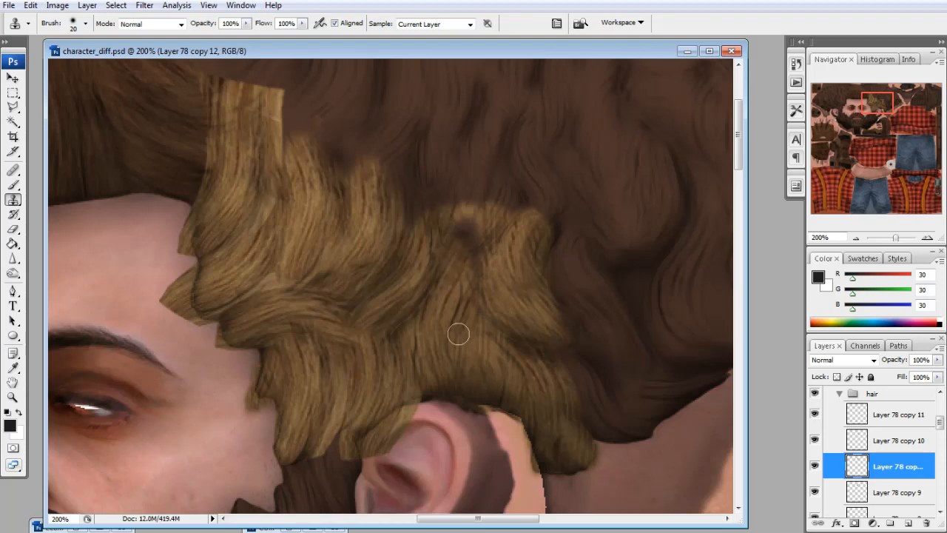
Load the outline of the base hair layer below the strand layers as a selection
scroll(579, 385, down, 1)
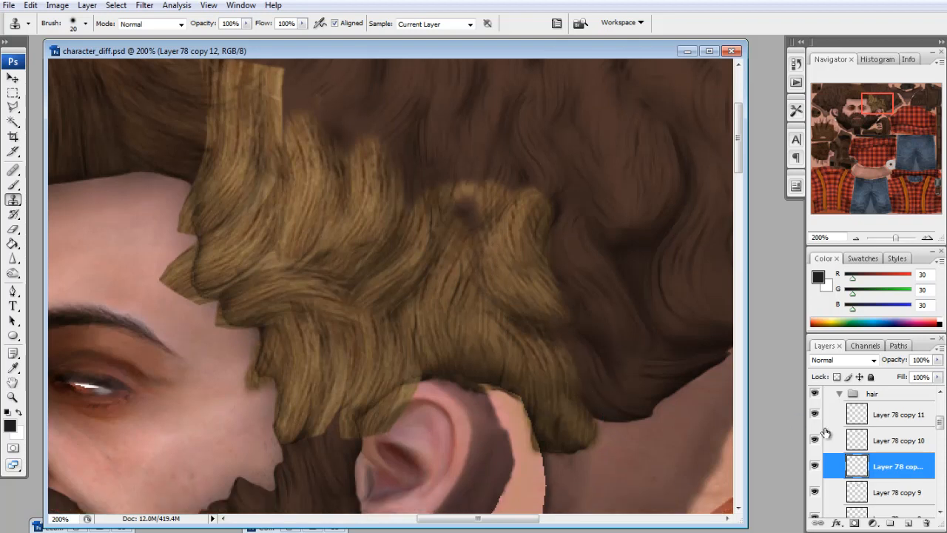
scroll(845, 440, down, 5)
ctrl+click(856, 491)
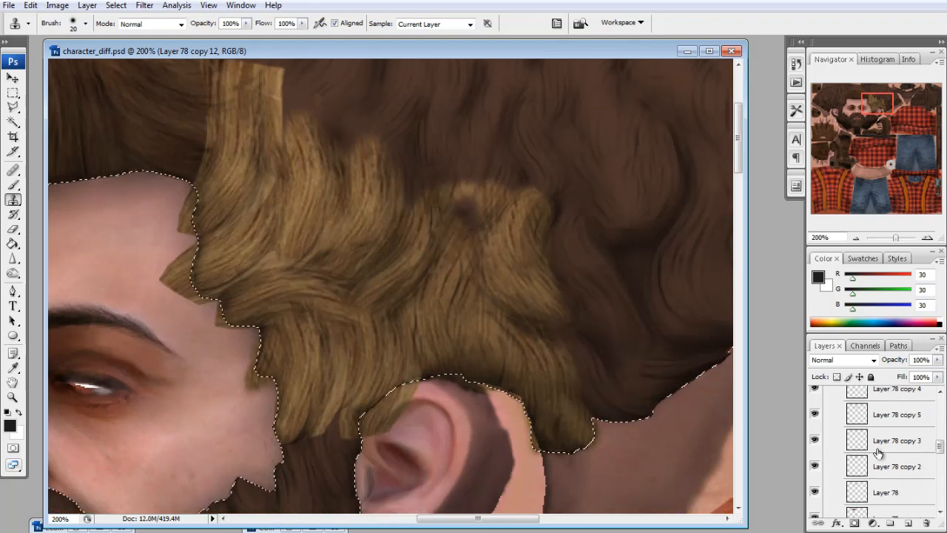
Look through the Layer 78 strand copies in the hair group, checking the strand between the temple and the ear
scroll(878, 451, up, 5)
scroll(878, 449, up, 2)
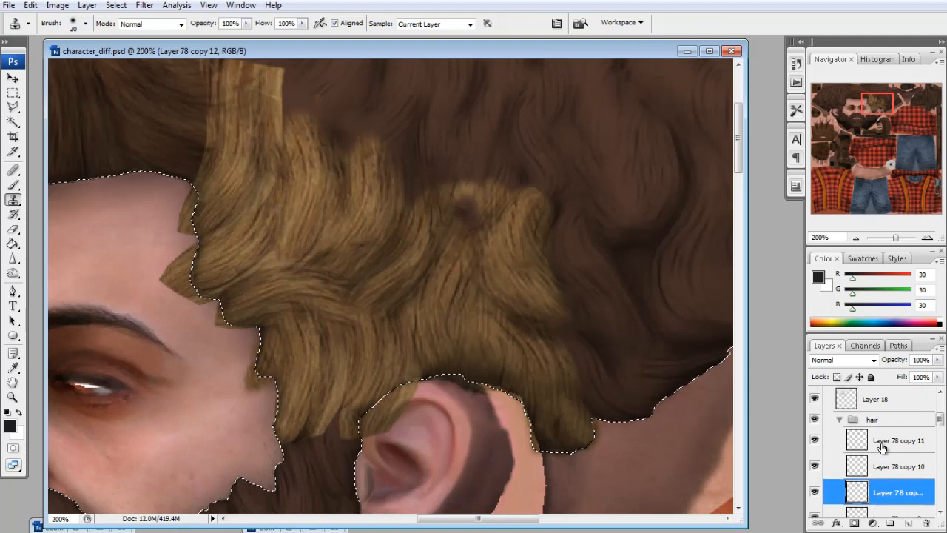
scroll(880, 442, down, 4)
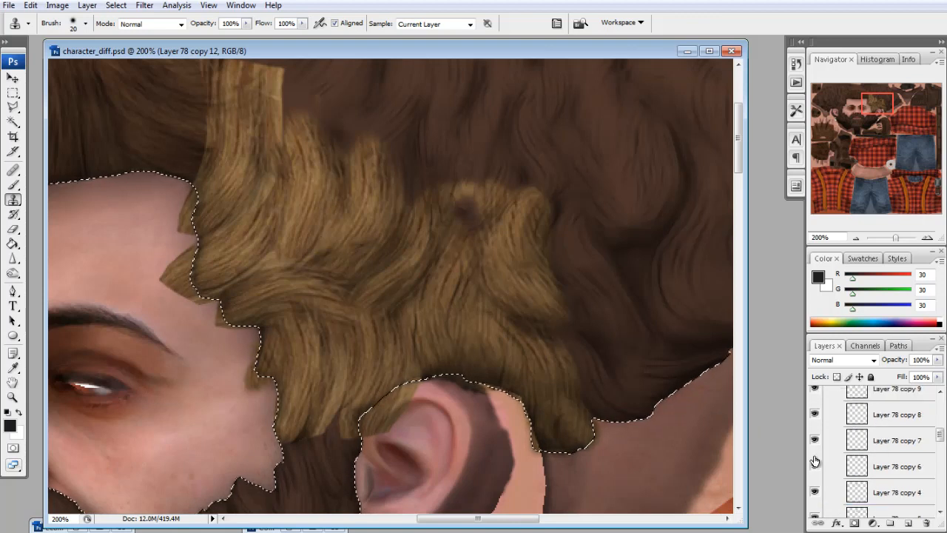
scroll(819, 475, down, 4)
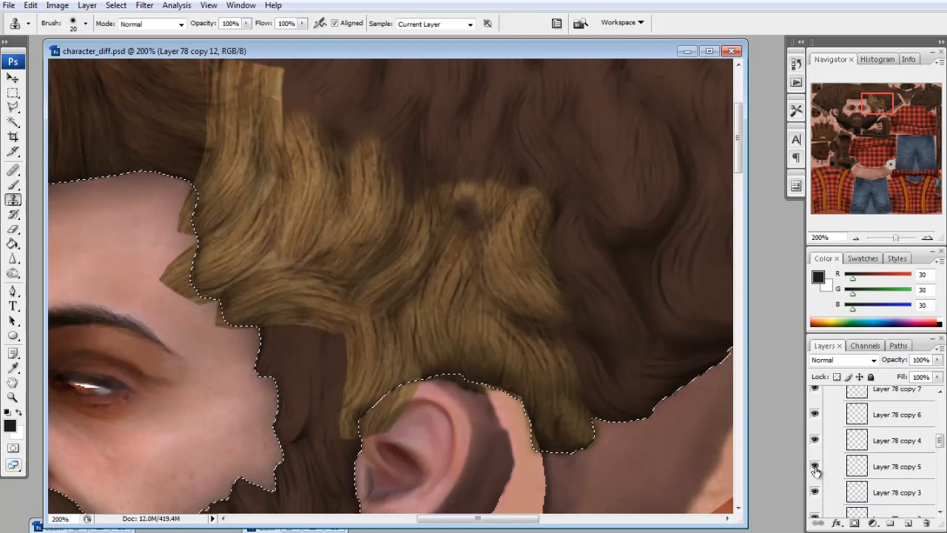
scroll(817, 489, down, 1)
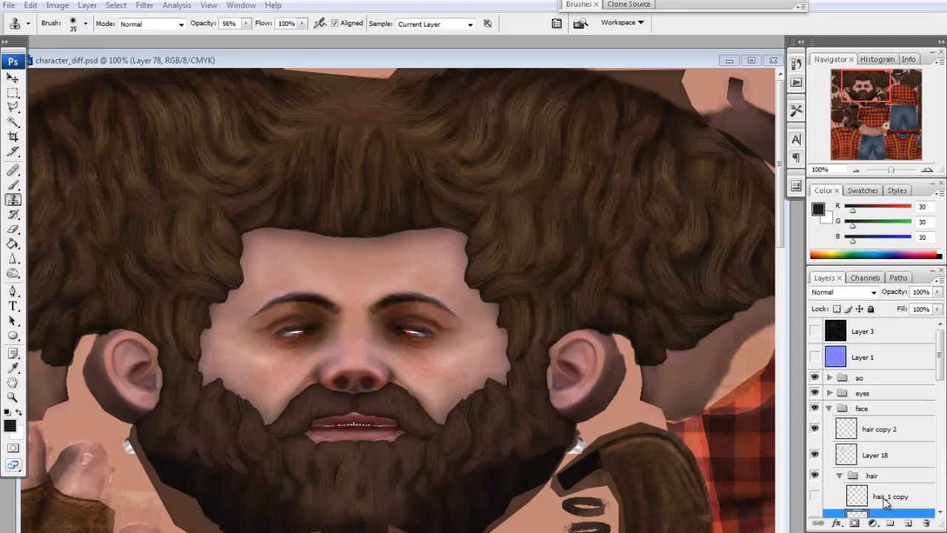
Compare the hair with and without the hair_1 copy 5 layer by switching its visibility off and on
scroll(882, 511, down, 3)
click(815, 470)
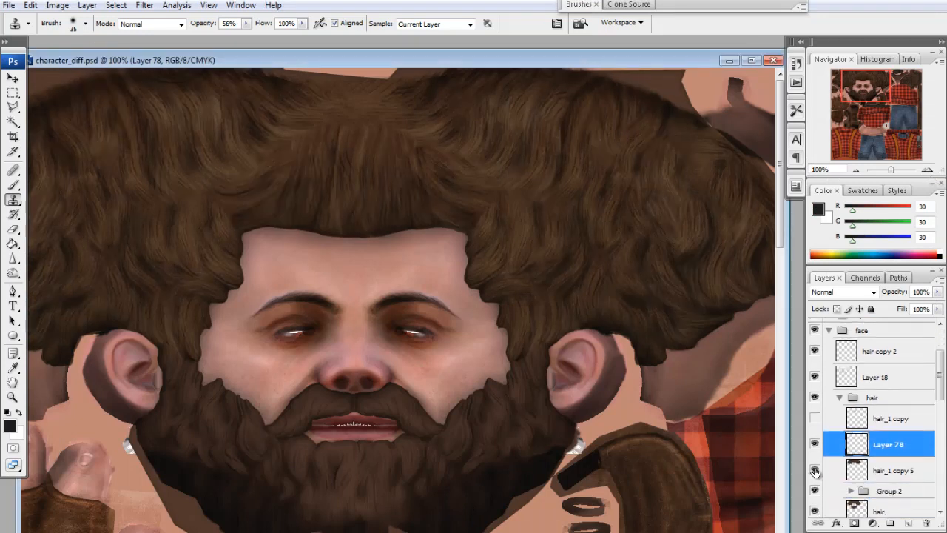
click(815, 472)
click(815, 471)
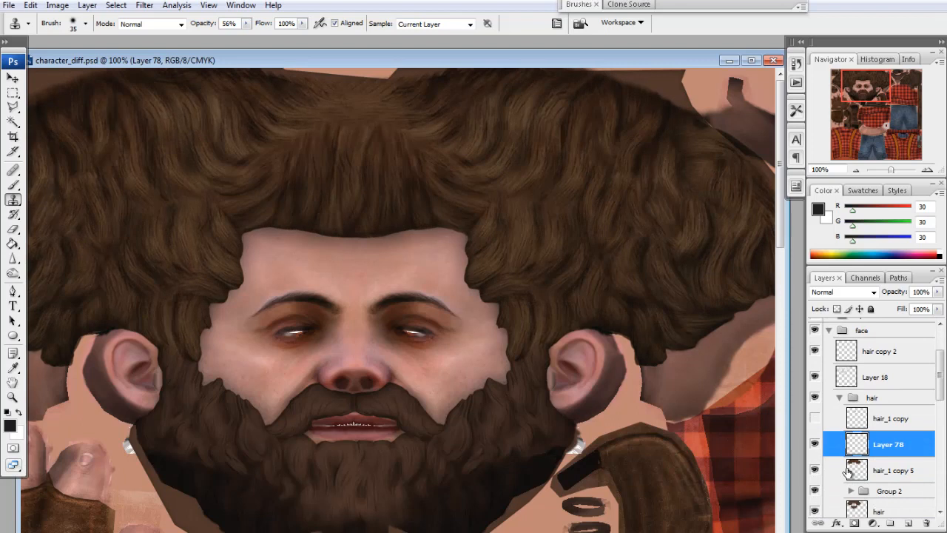
click(851, 472)
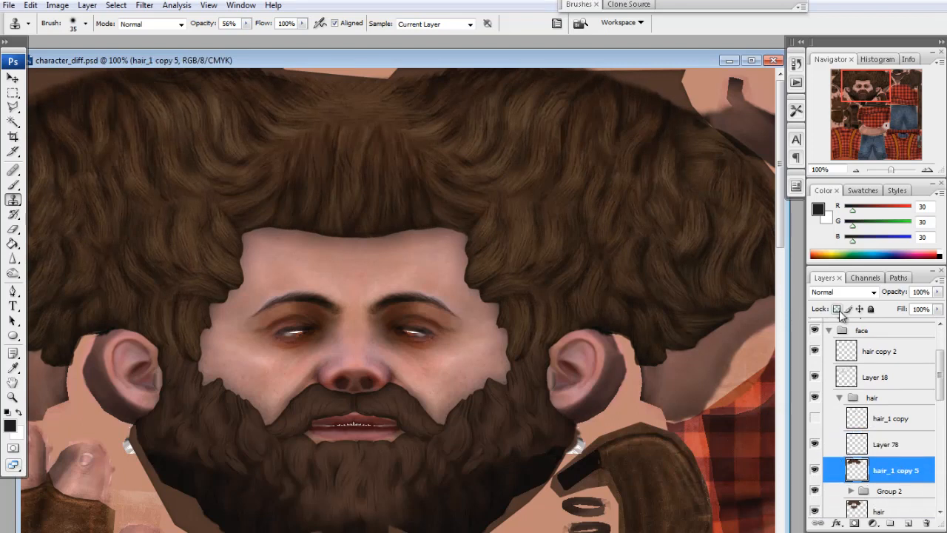
Set Layer 78's blend mode to Overlay and choose the Brush tool with white as the foreground colour
click(858, 442)
click(837, 293)
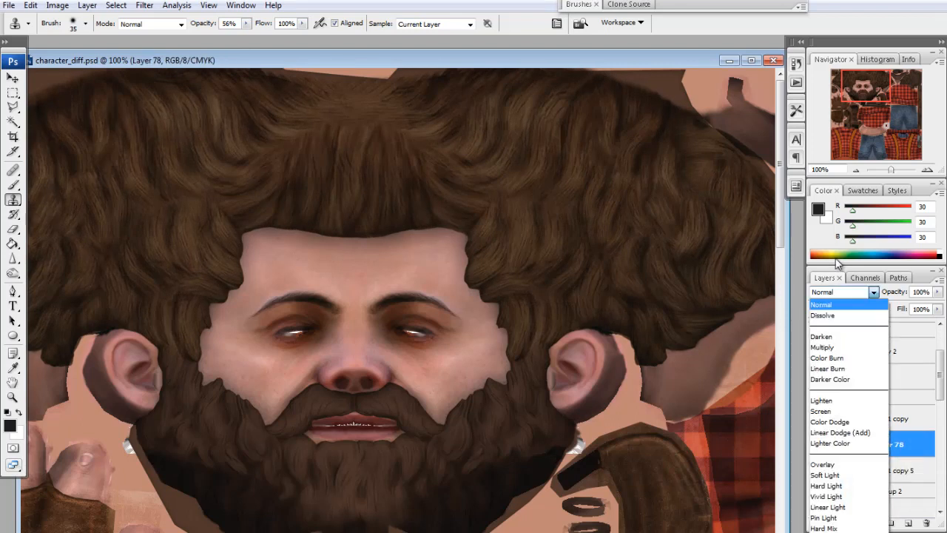
click(821, 411)
click(13, 185)
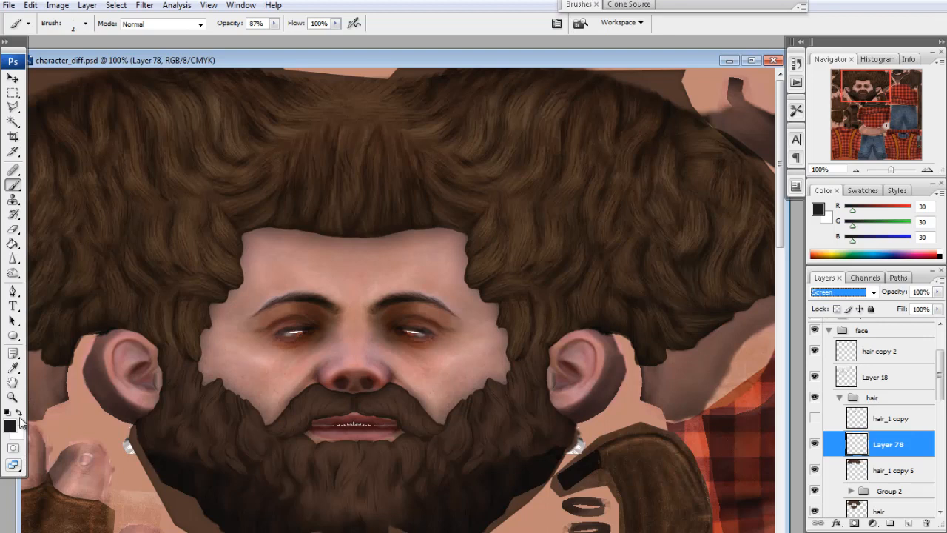
click(19, 413)
click(838, 292)
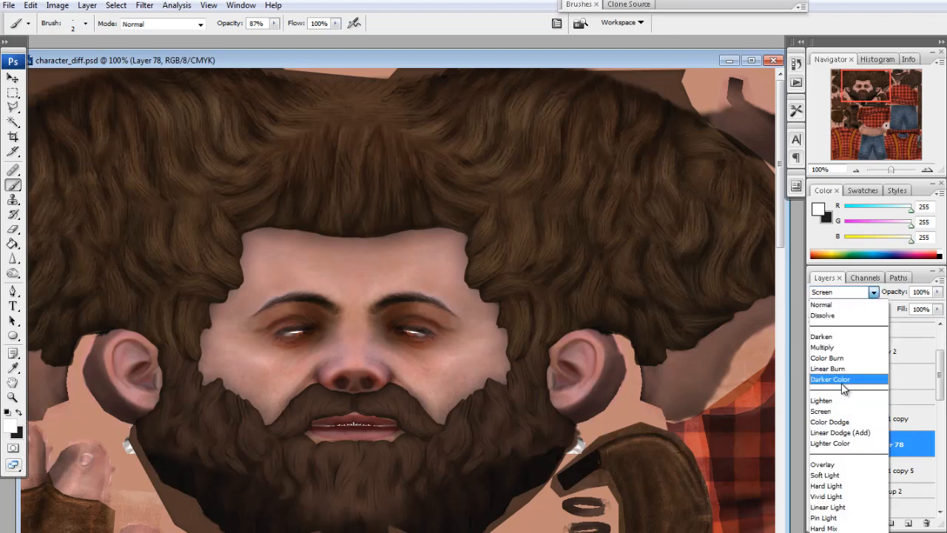
click(822, 463)
Try a white highlight stroke at 62% brush opacity on the Layer 78 hair above the forehead
click(274, 23)
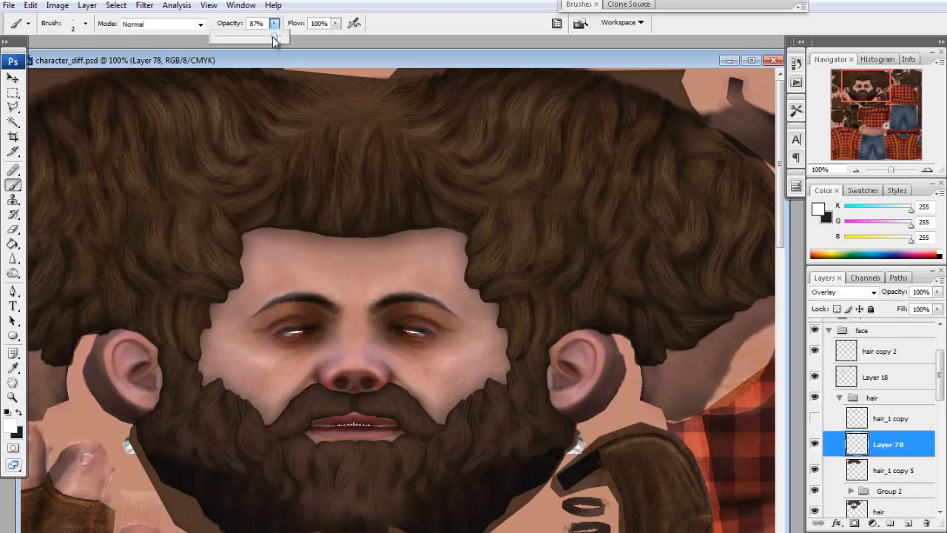
drag(273, 35, 256, 35)
key(bracketright)
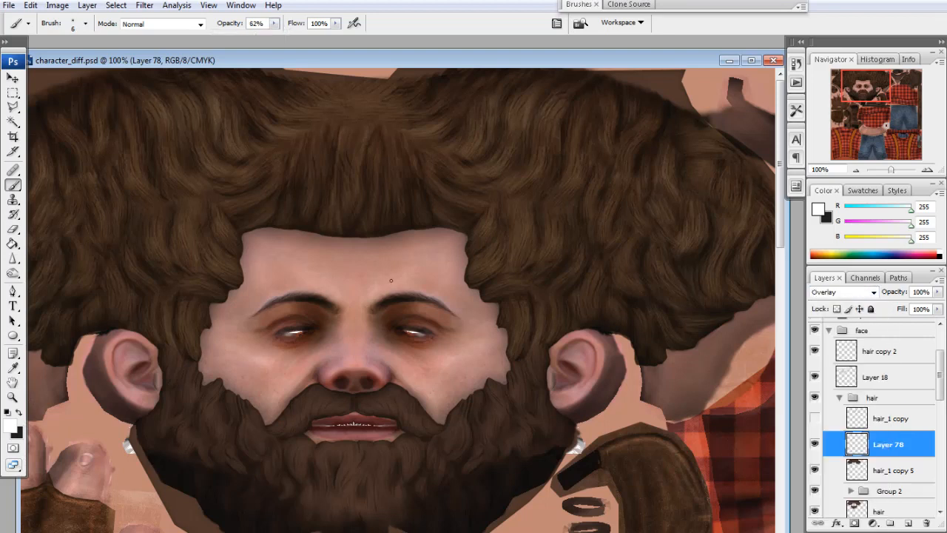
drag(590, 57, 580, 57)
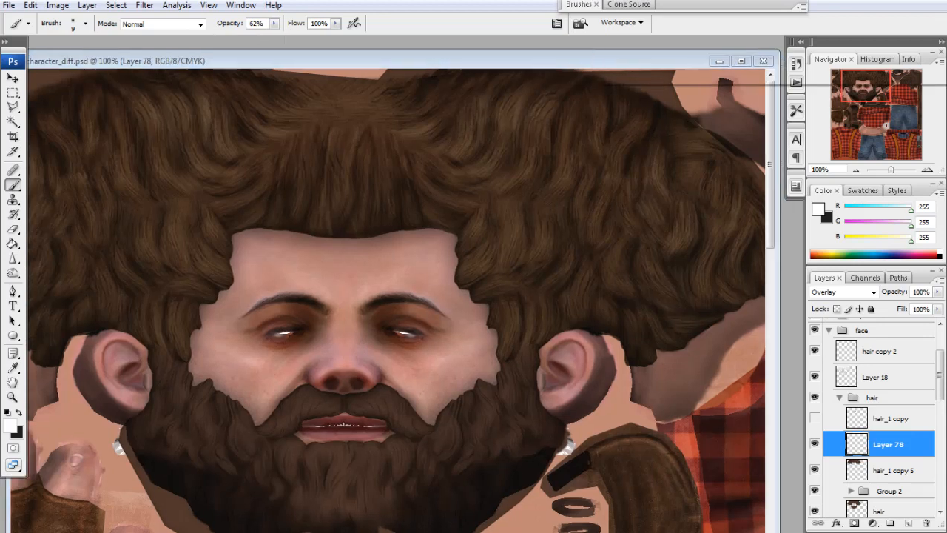
key(bracketright)
key(bracketright)
key(bracketright)
drag(452, 147, 477, 121)
key(bracketright)
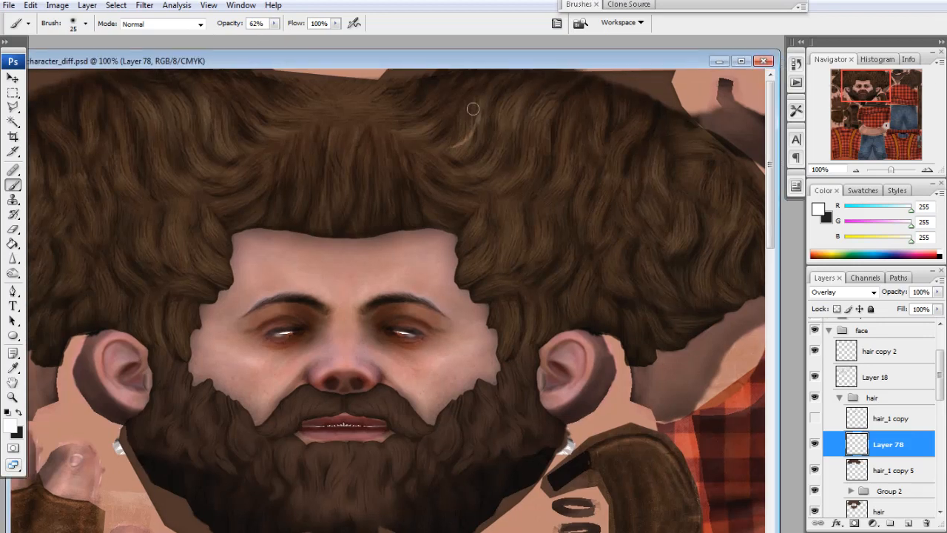
Paint faint white highlights on the curls above the forehead with the brush at 10% opacity
drag(273, 23, 240, 42)
click(478, 112)
key(bracketright)
key(bracketright)
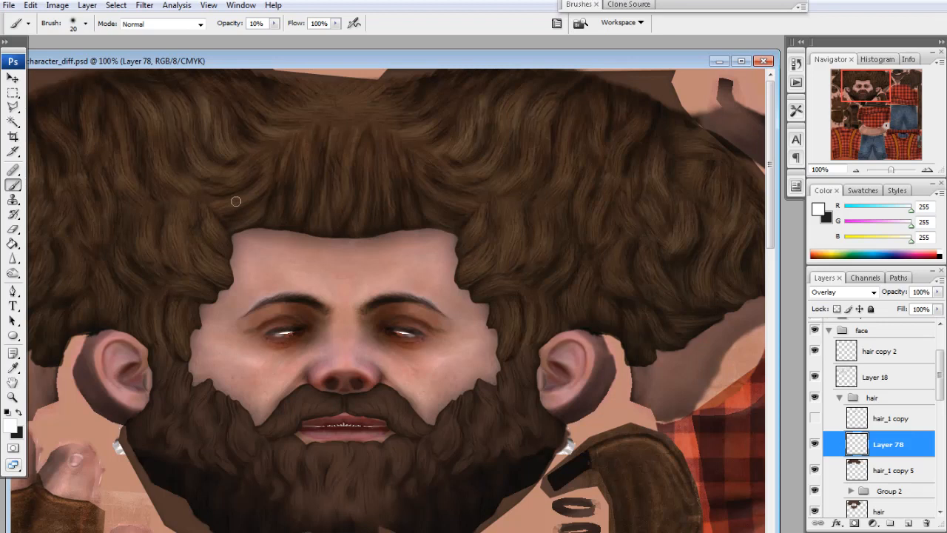
Brighten the curls beside the temple with a soft white brush at 23% opacity, up to 20 px in size
click(275, 24)
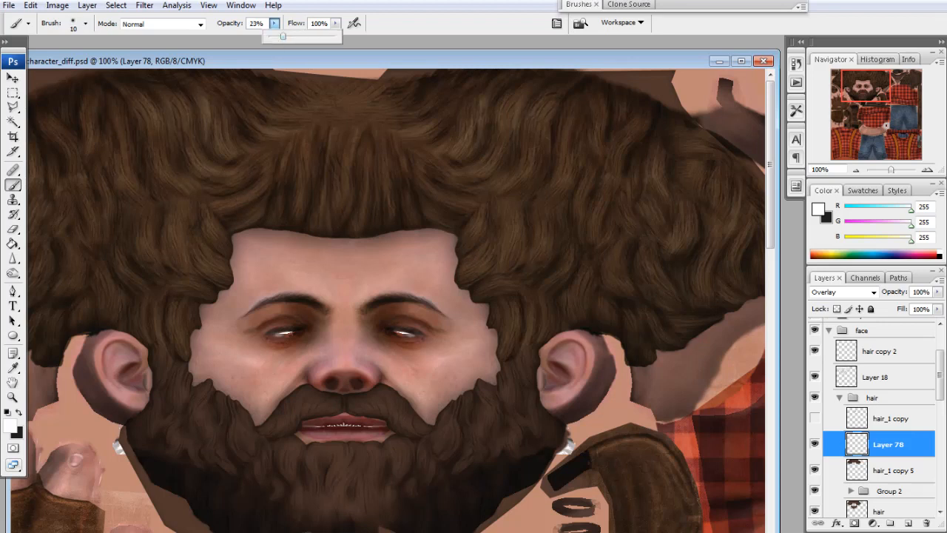
click(210, 233)
key(bracketright)
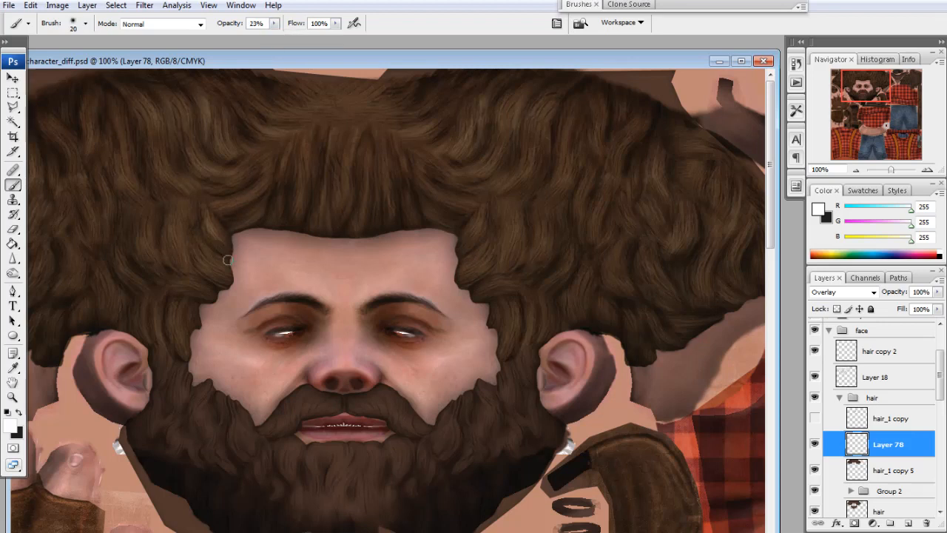
click(85, 24)
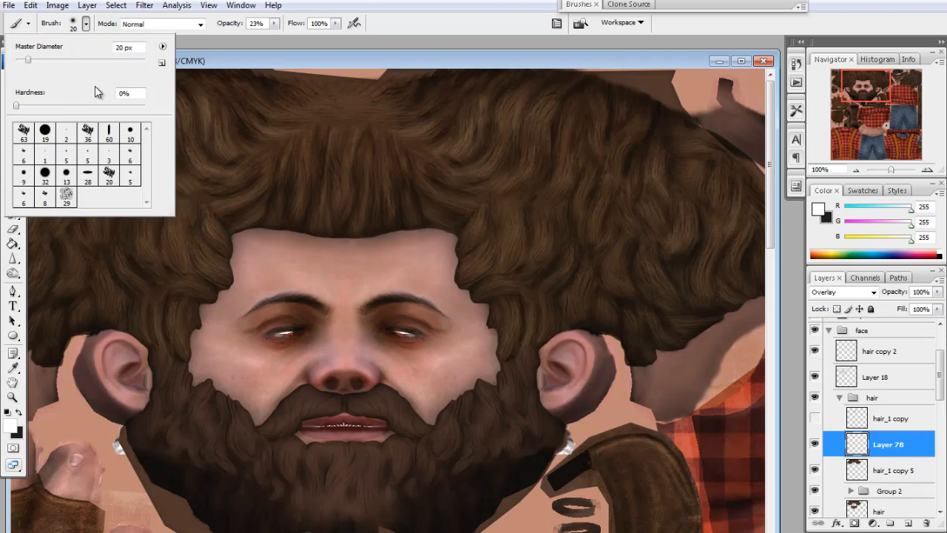
click(224, 51)
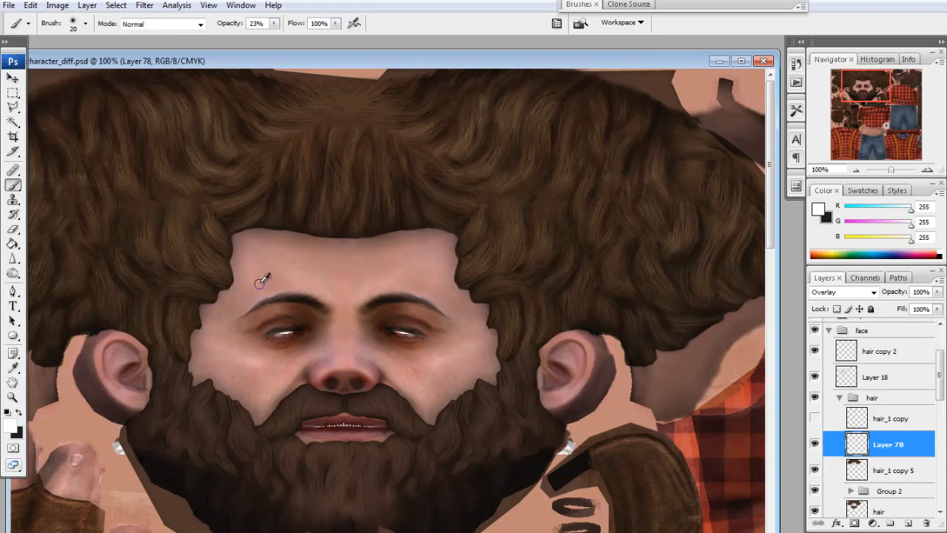
Lower the brush opacity to 8% and paint soft highlights on the side hair between the temple and the ear
click(274, 23)
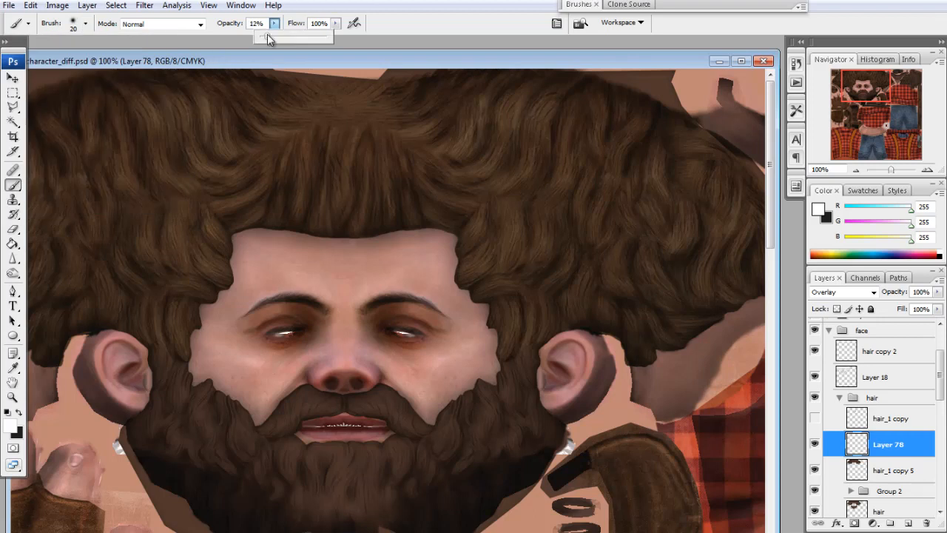
drag(269, 36, 264, 35)
key(bracketright)
key(bracketright)
key(bracketright)
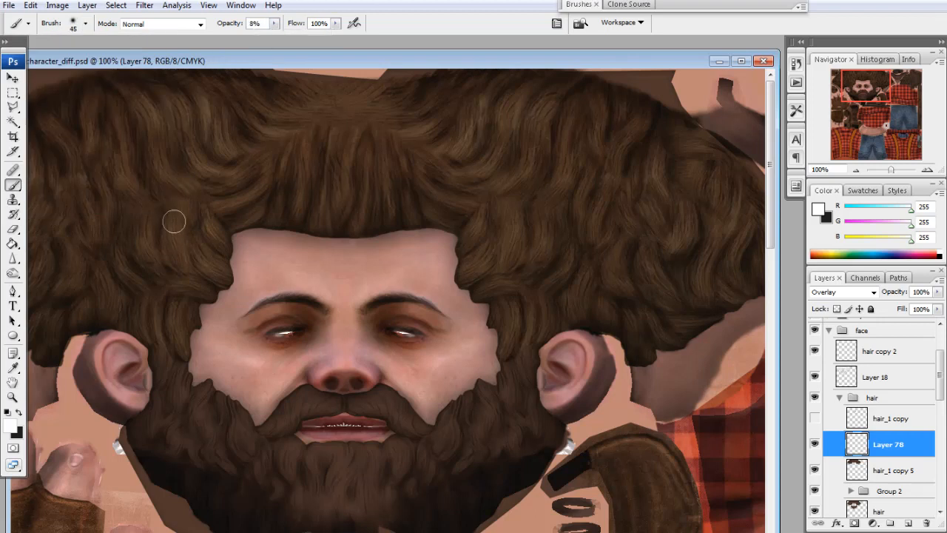
key(bracketleft)
drag(178, 318, 174, 305)
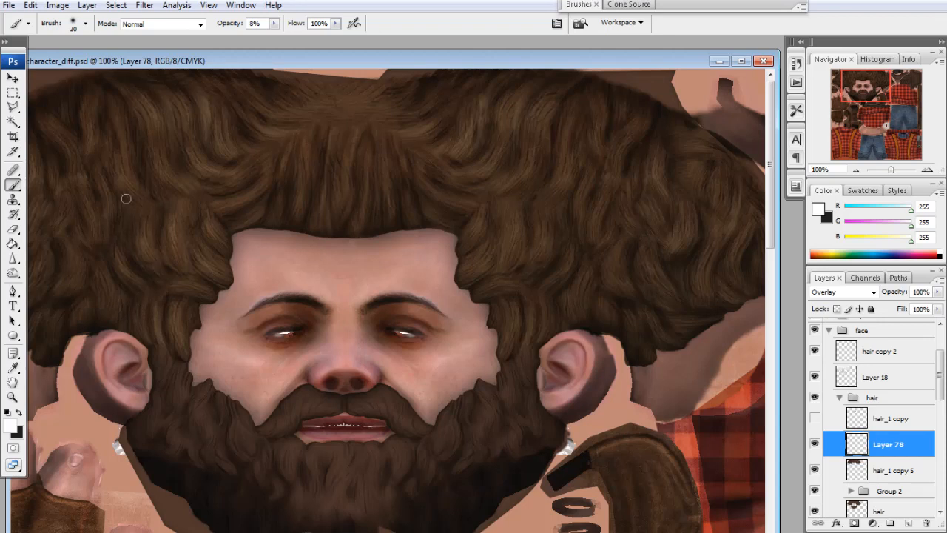
drag(144, 205, 150, 203)
key(ctrl+z)
Paint highlights along the strands above the ear and down to the hair's lower edge behind it at 8% opacity
drag(856, 89, 845, 88)
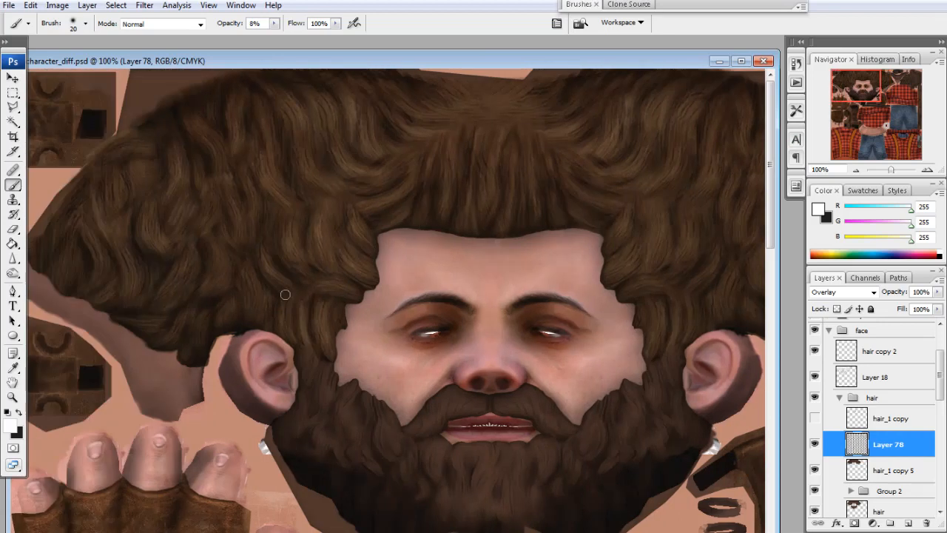
drag(285, 294, 292, 341)
drag(243, 267, 255, 318)
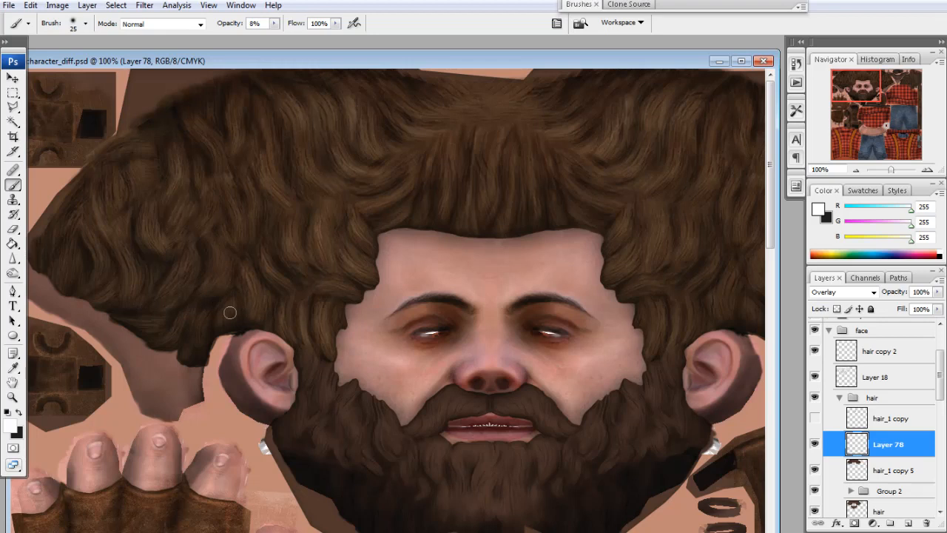
key(bracketleft)
drag(207, 305, 197, 365)
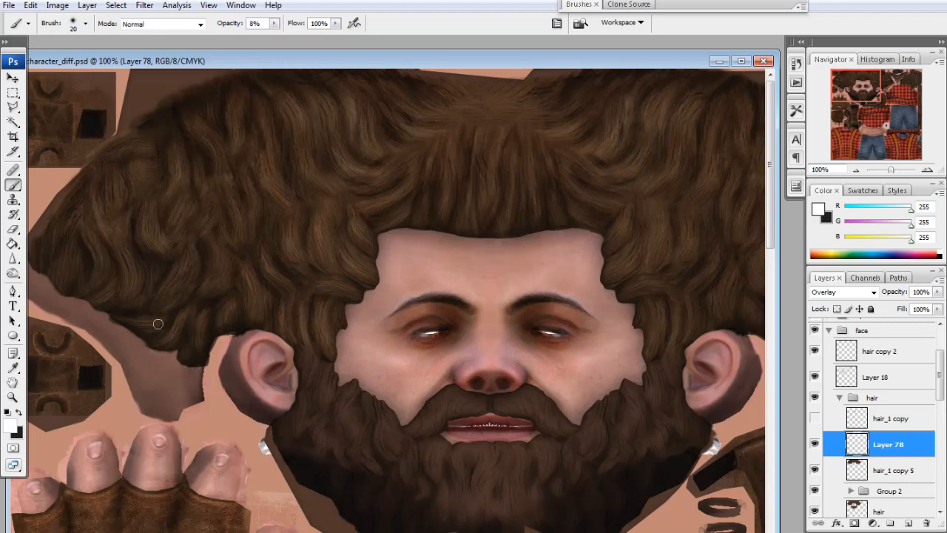
Highlight the curls behind the ear and up toward the outer upper edge of the hair with the size 20 brush
drag(158, 323, 124, 315)
mouse_move(212, 247)
mouse_down()
mouse_move(215, 286)
mouse_move(189, 252)
mouse_up()
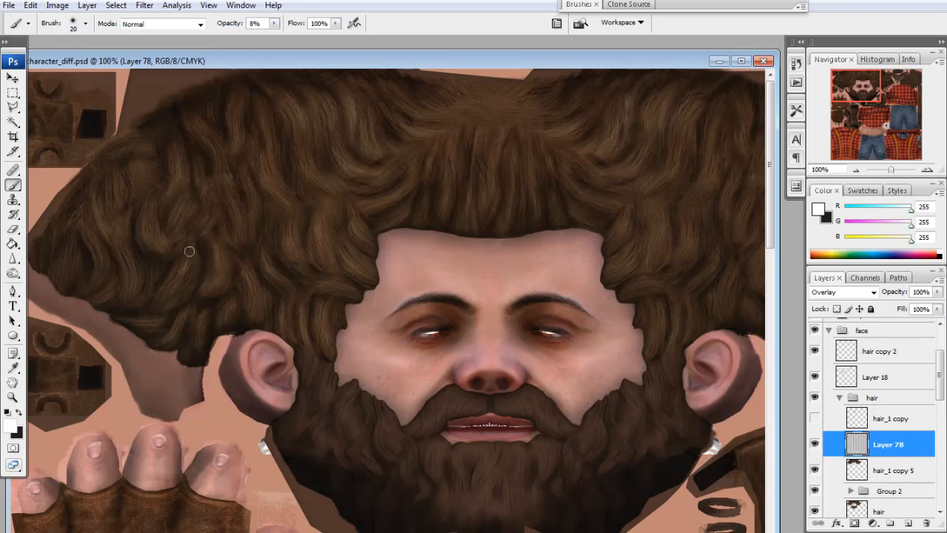
drag(162, 306, 193, 268)
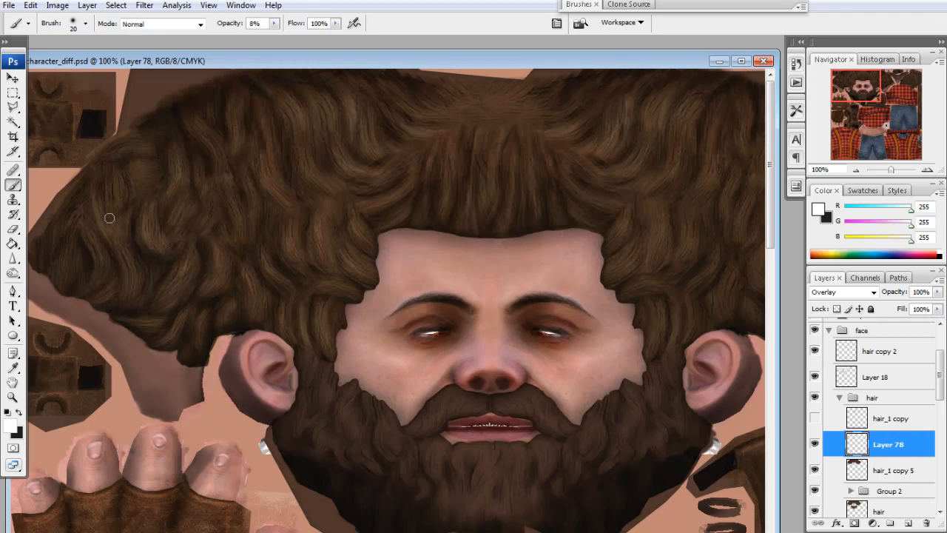
drag(129, 301, 108, 292)
drag(174, 99, 226, 168)
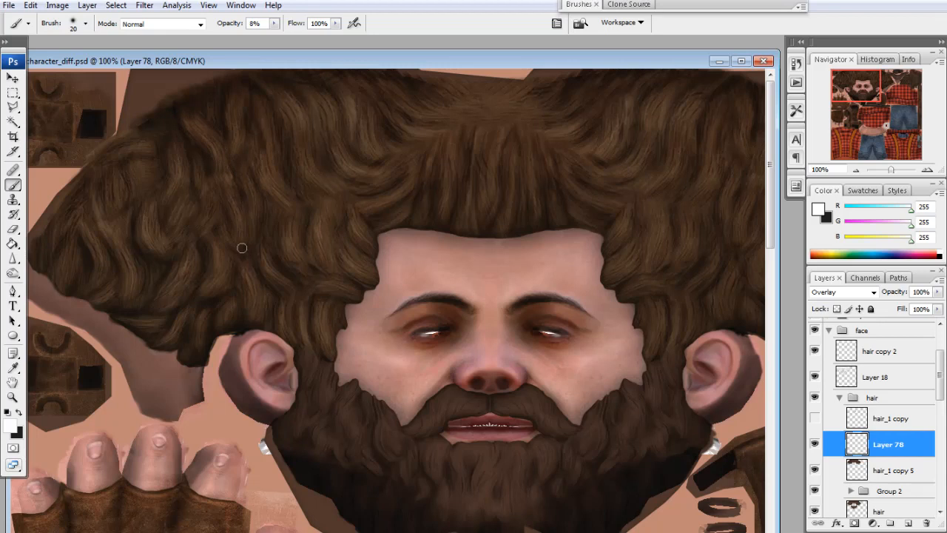
drag(237, 143, 238, 100)
On hair_1 copy 5, clone over the hair high above the temple with the Clone Stamp at 56% opacity
drag(851, 88, 856, 88)
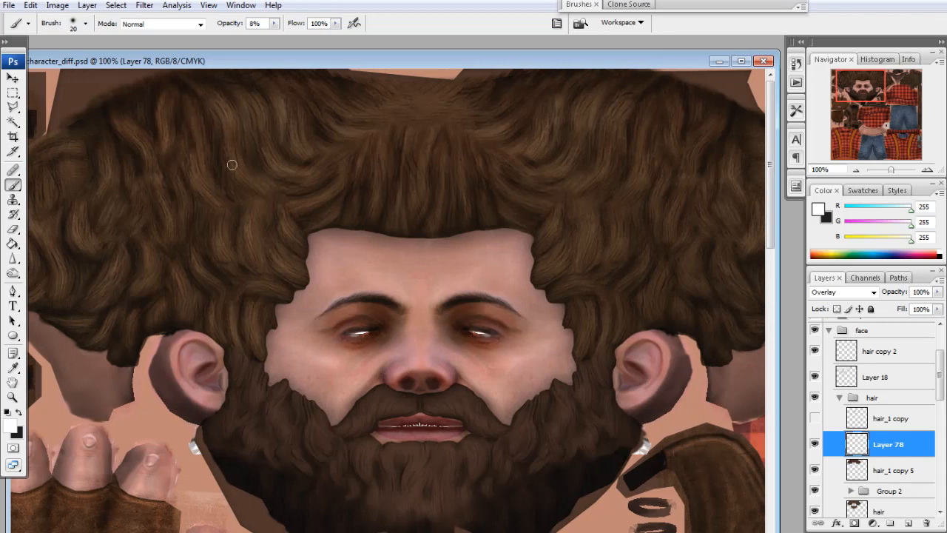
click(15, 215)
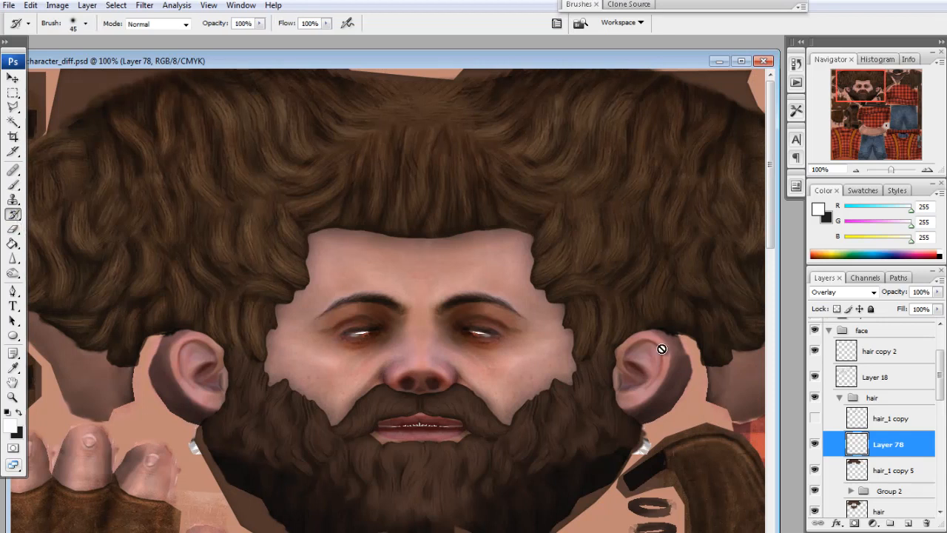
click(847, 464)
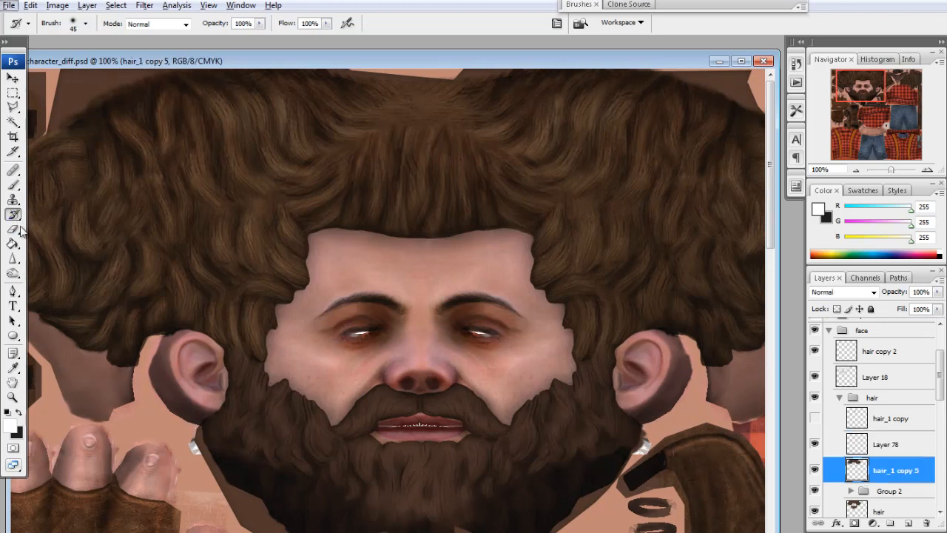
key(s)
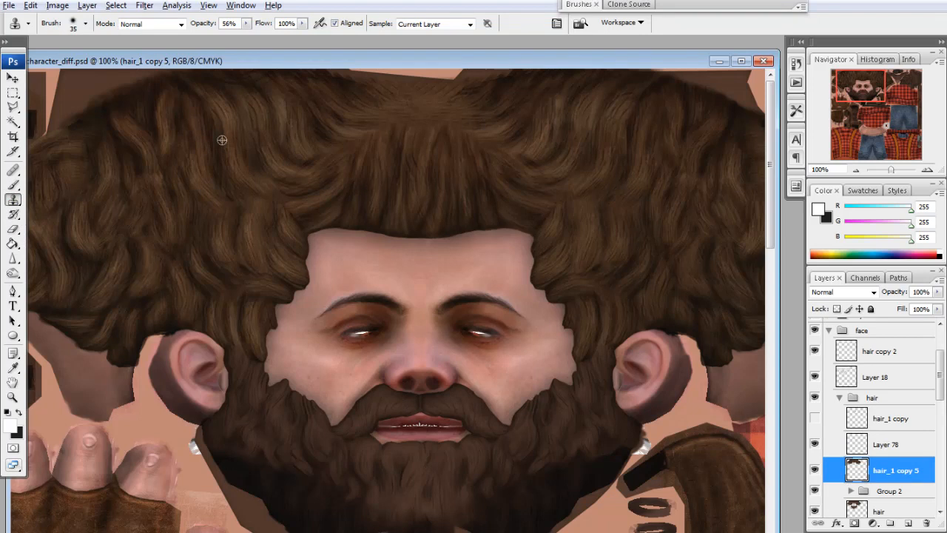
drag(220, 130, 230, 130)
key(bracketleft)
key(bracketleft)
Switch to Maya, reload the character_diff texture of file9 and inspect the hair from both sides of the head
key(alt+Tab)
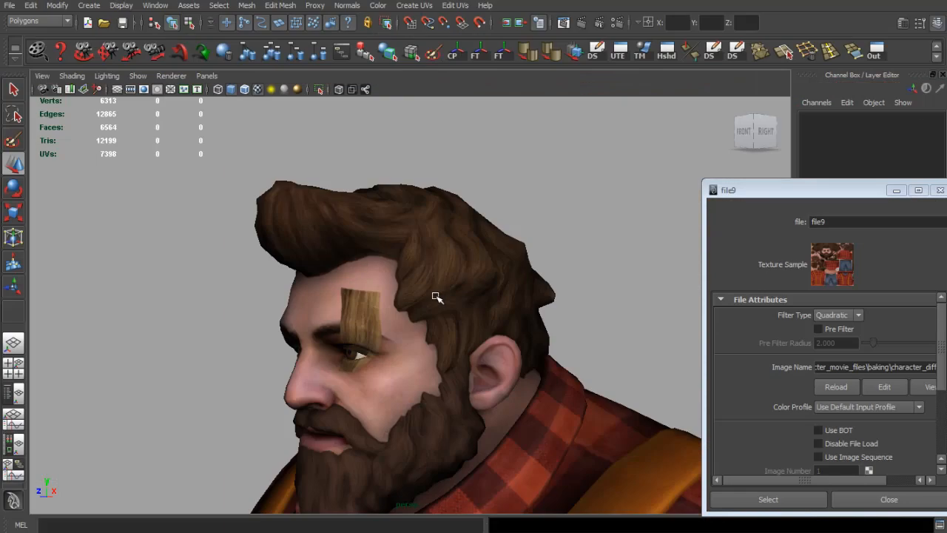
drag(436, 297, 618, 303)
click(836, 387)
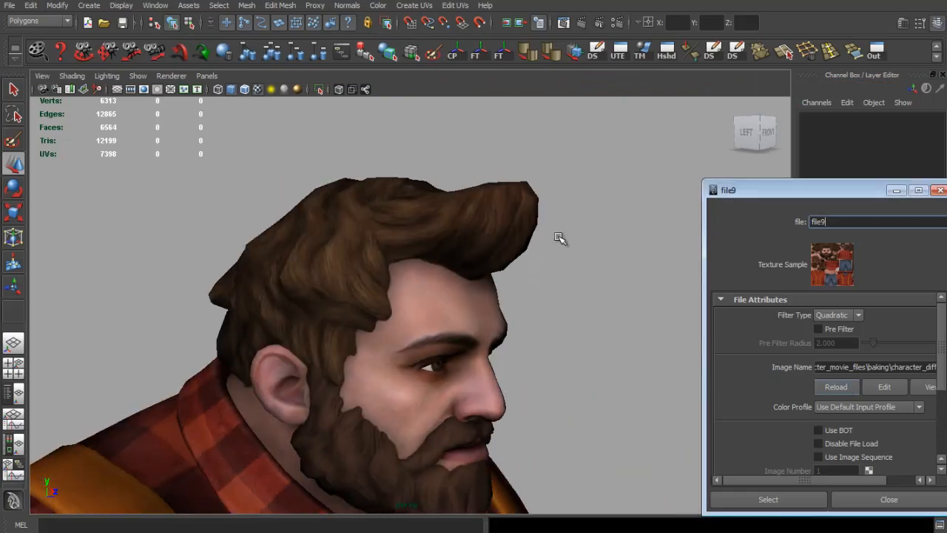
drag(562, 261, 368, 296)
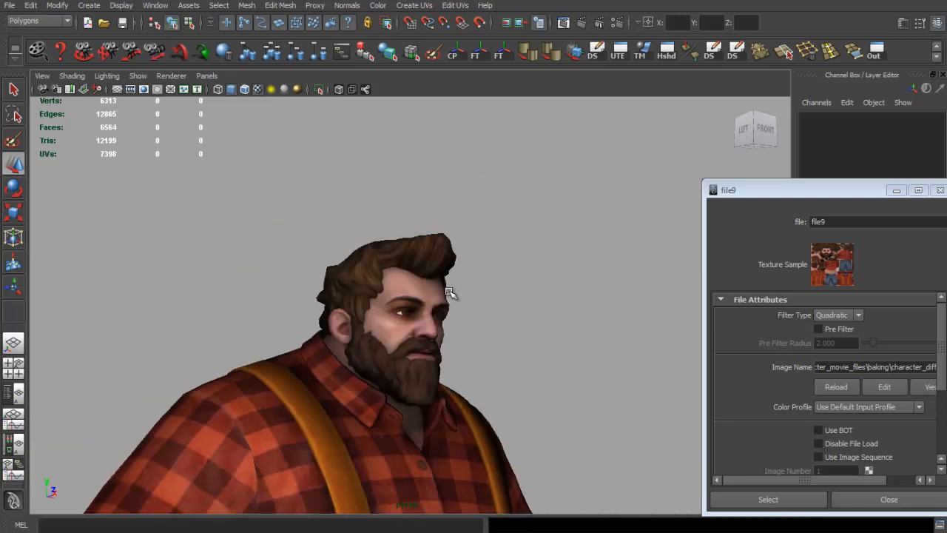
Inspect the head and hair in High Quality viewport rendering, from side and three-quarter views
scroll(449, 292, up, 2)
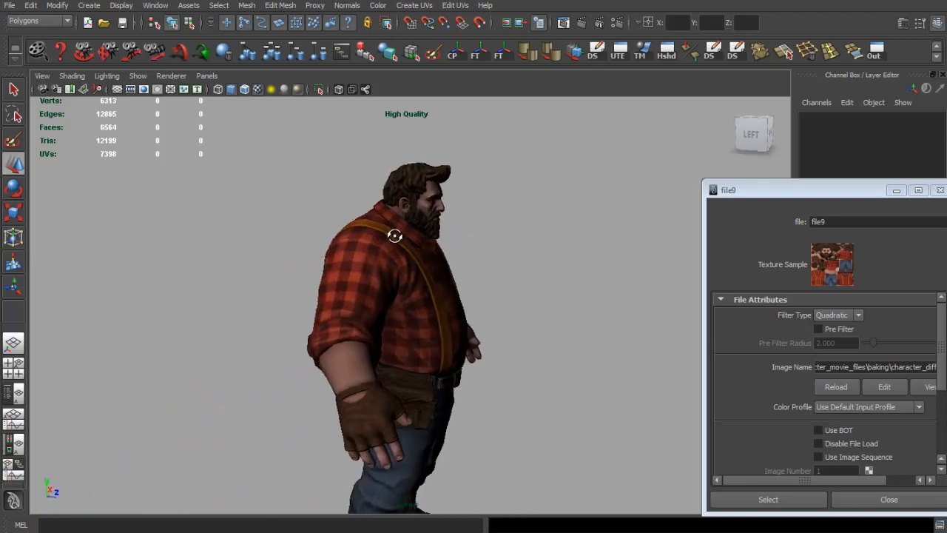
scroll(436, 292, up, 2)
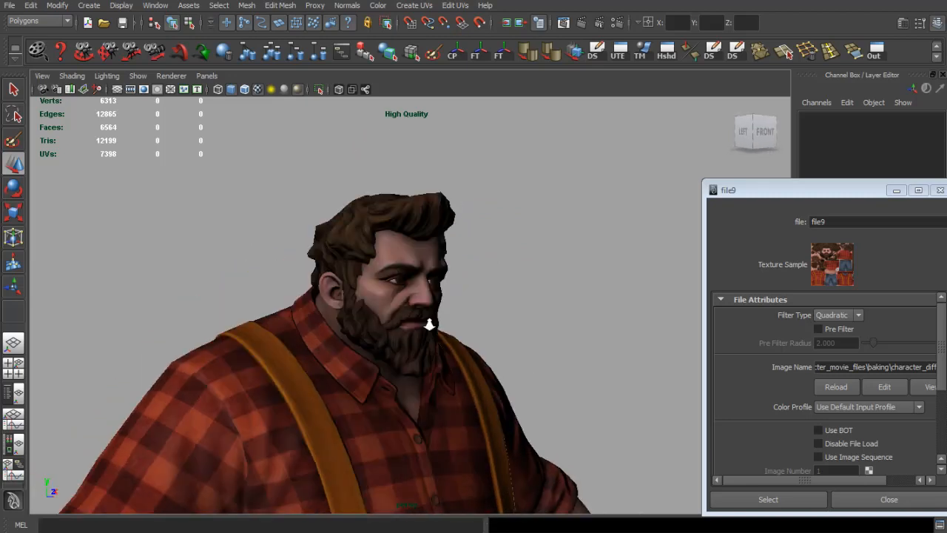
drag(432, 321, 426, 254)
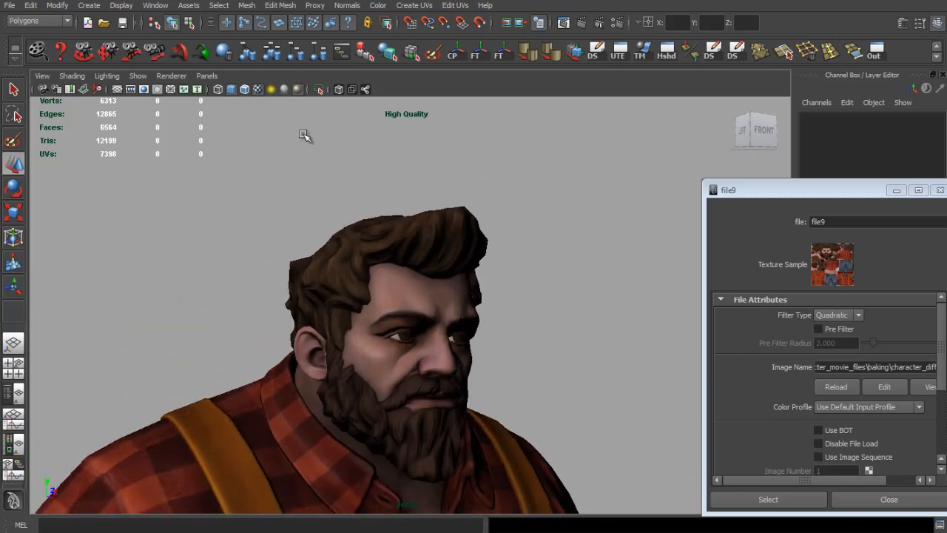
drag(299, 104, 460, 264)
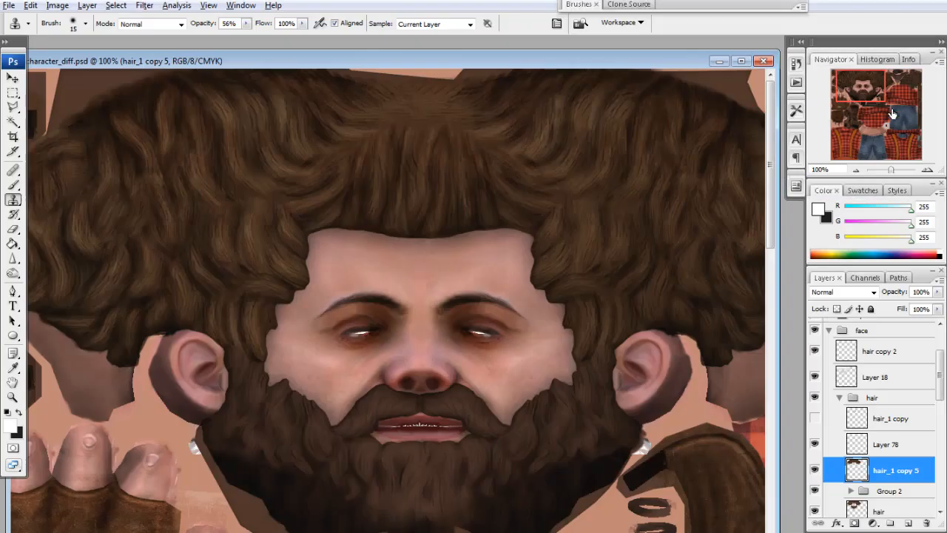
In Photoshop, paint white highlights on Overlay Layer 78 along the strands beside the forehead with the size 20 brush at 8% opacity
drag(891, 113, 891, 95)
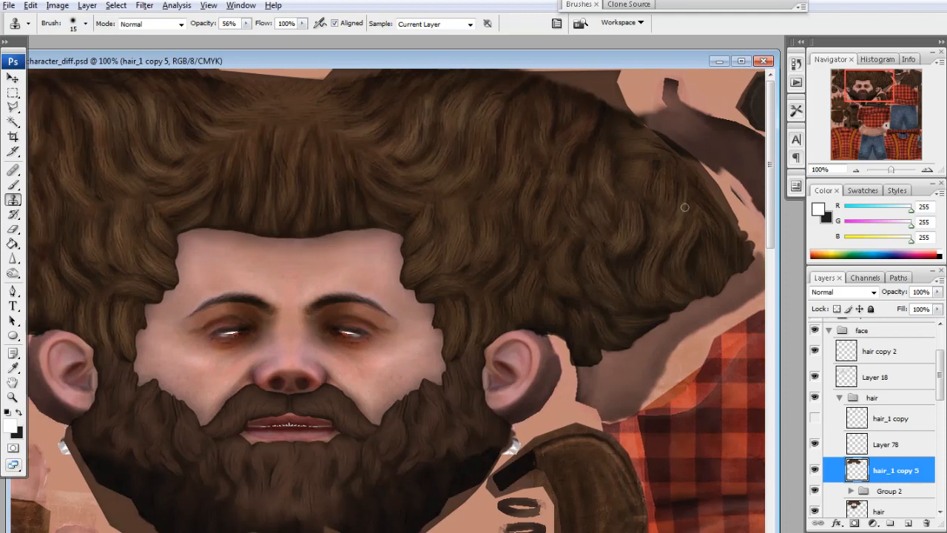
key(b)
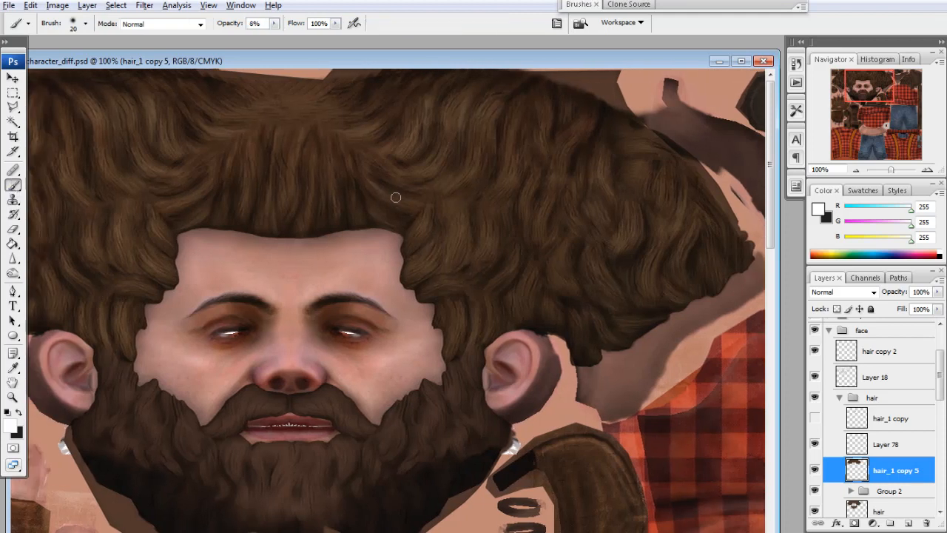
click(844, 445)
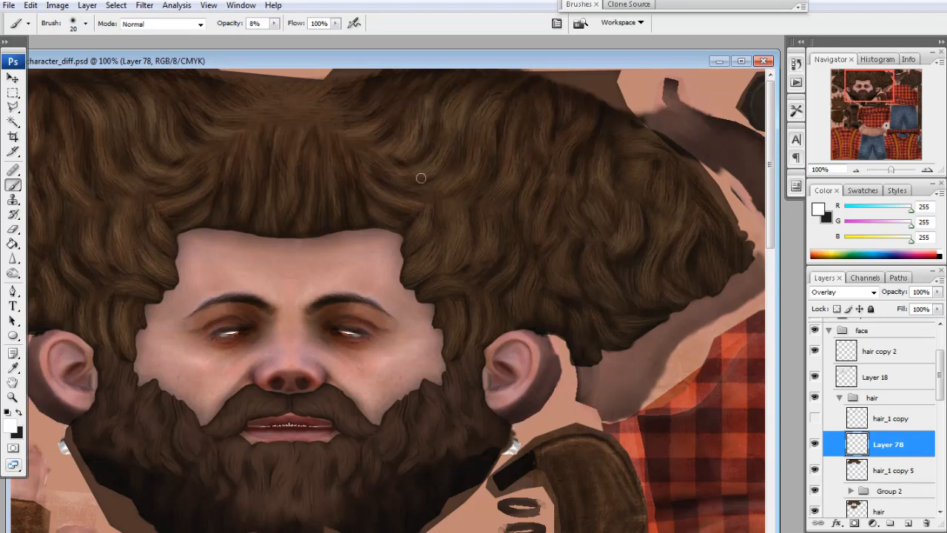
mouse_move(438, 149)
mouse_down()
mouse_move(423, 167)
mouse_move(396, 149)
mouse_up()
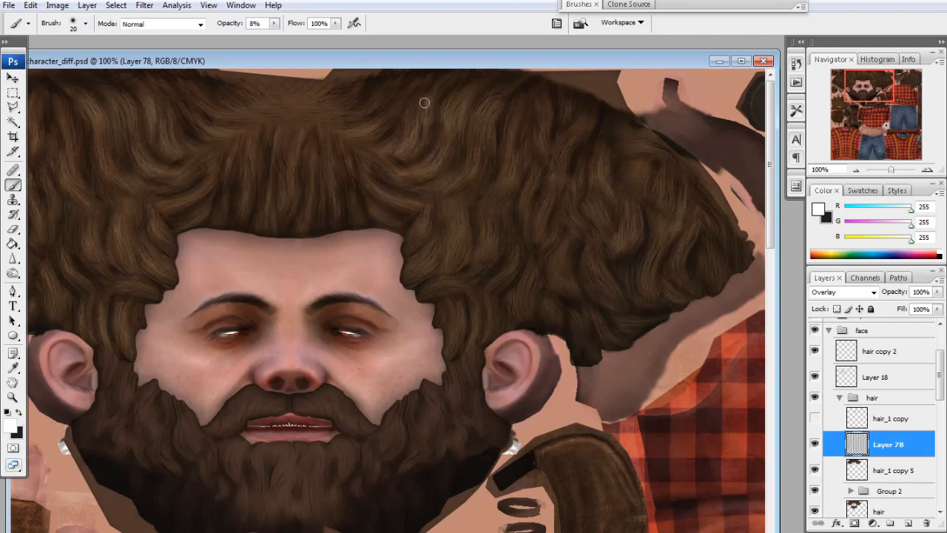
drag(425, 103, 380, 149)
mouse_move(469, 171)
mouse_down()
mouse_move(405, 256)
mouse_move(425, 222)
mouse_move(412, 241)
mouse_move(410, 272)
mouse_move(455, 231)
mouse_move(398, 275)
mouse_move(446, 261)
mouse_move(460, 218)
mouse_up()
drag(458, 251, 440, 277)
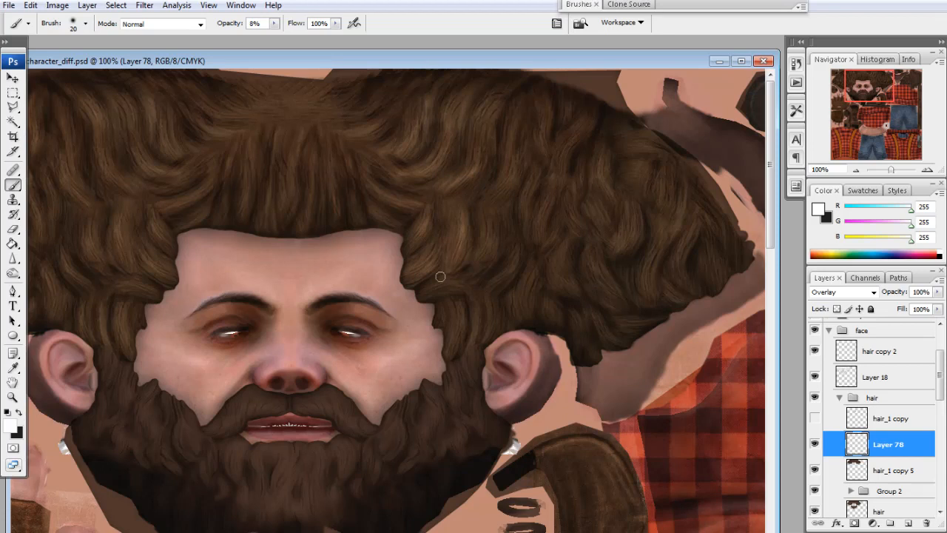
Highlight the strands in front of the ear and the curls above it on Layer 78
mouse_move(489, 200)
mouse_down()
mouse_move(488, 228)
mouse_move(436, 284)
mouse_move(469, 280)
mouse_move(433, 288)
mouse_move(490, 285)
mouse_move(422, 296)
mouse_move(476, 305)
mouse_move(455, 304)
mouse_move(438, 366)
mouse_up()
drag(460, 307, 443, 355)
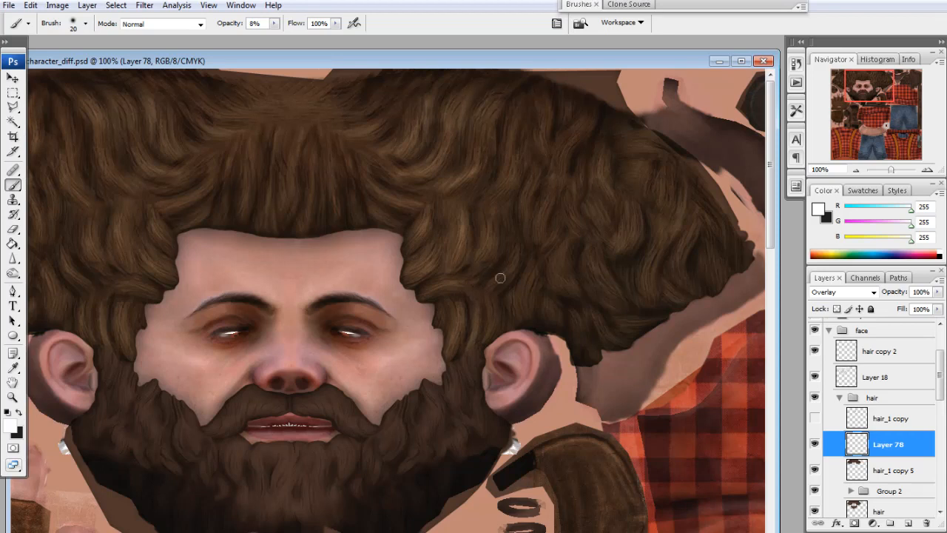
drag(475, 266, 469, 272)
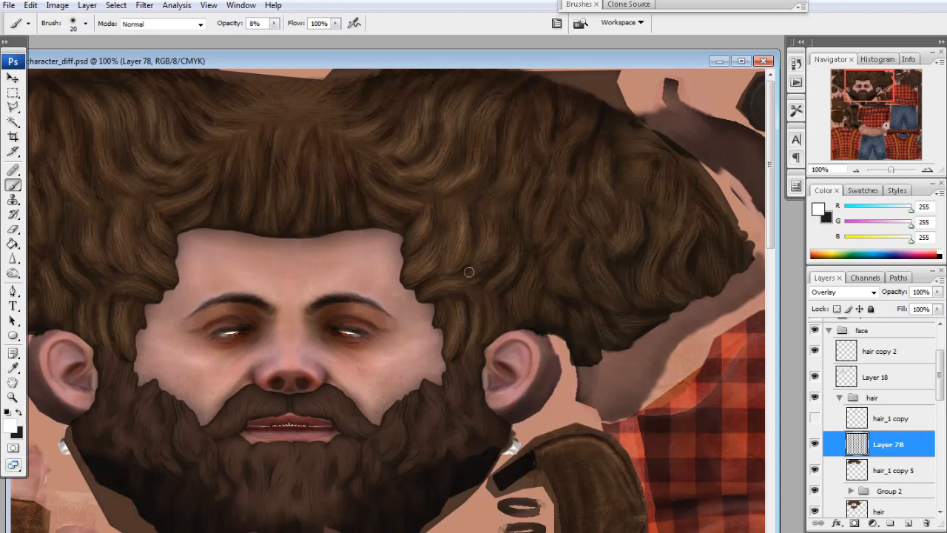
drag(505, 184, 482, 210)
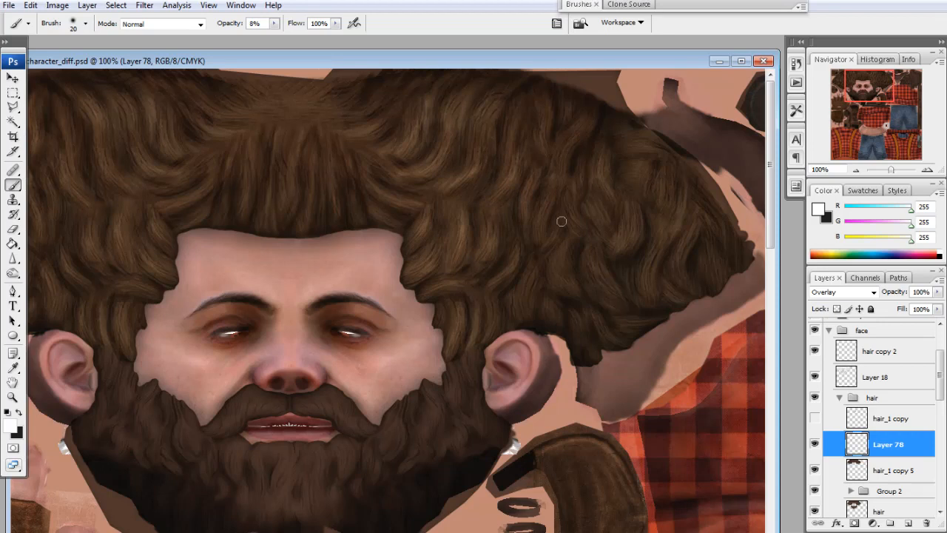
drag(545, 213, 540, 230)
drag(542, 147, 541, 140)
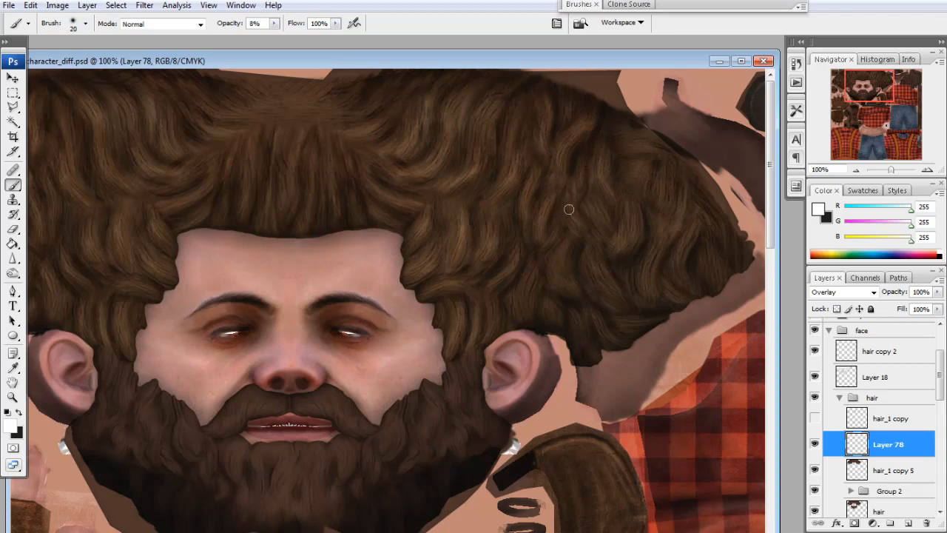
Increase the brush size to 25 and highlight the curls behind the ear toward the hair's outer edge
key(bracketright)
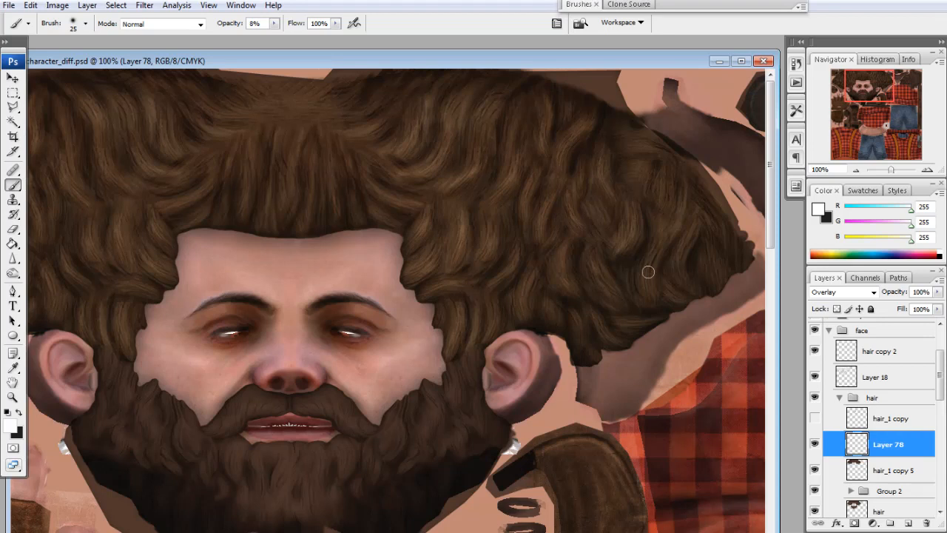
mouse_move(615, 241)
mouse_down()
mouse_move(640, 219)
mouse_move(613, 264)
mouse_up()
mouse_move(630, 146)
mouse_down()
mouse_move(662, 157)
mouse_move(618, 147)
mouse_move(693, 214)
mouse_up()
drag(662, 297, 682, 236)
drag(869, 89, 866, 89)
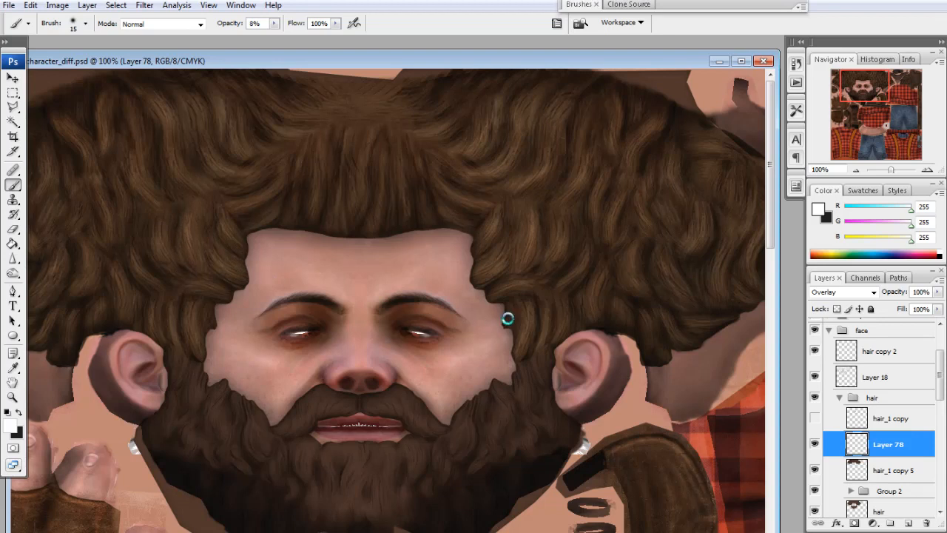
Switch to Maya, reload the file9 texture and inspect the updated hair from the other side of the head
key(alt+Tab)
click(836, 386)
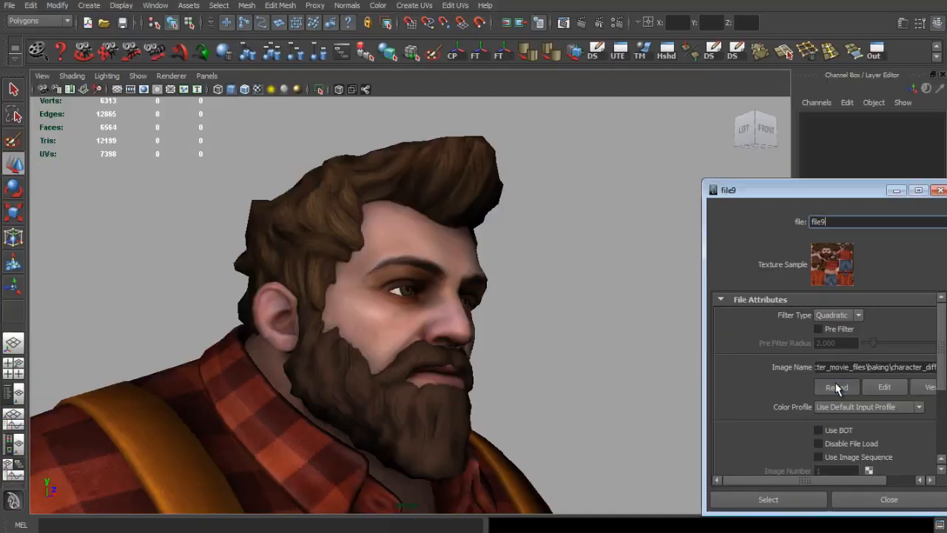
drag(623, 234, 358, 291)
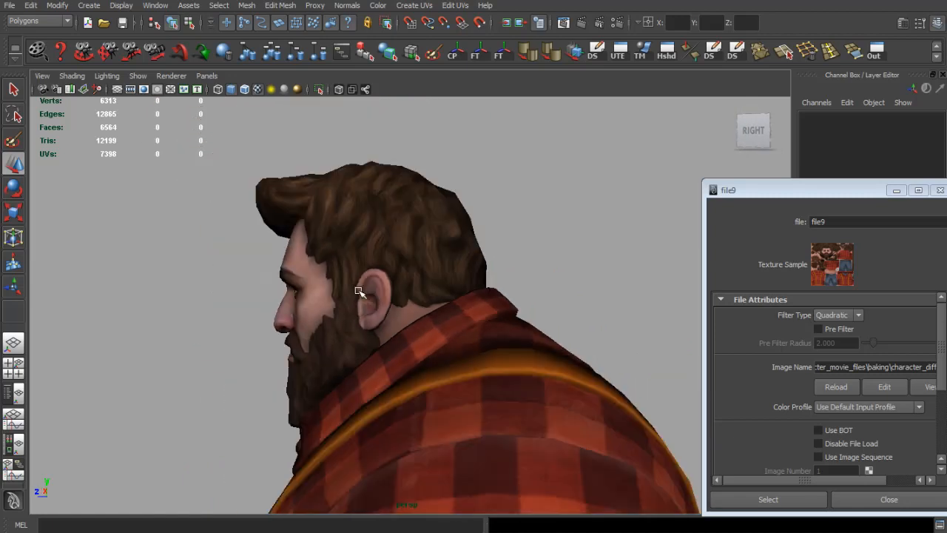
Switch to Photoshop, highlight the lower tip of the hair behind the ear with the size 15 brush, and save the texture
key(alt+Tab)
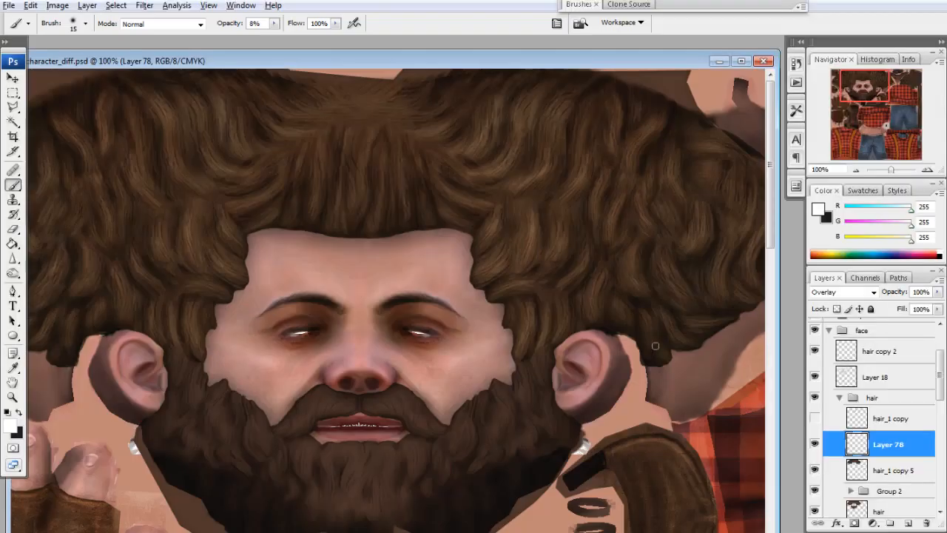
drag(655, 352, 663, 360)
drag(642, 327, 670, 363)
key(ctrl+s)
Switch to Maya, reload the file9 texture again and inspect the hair around the ear and back of the head
key(alt+Tab)
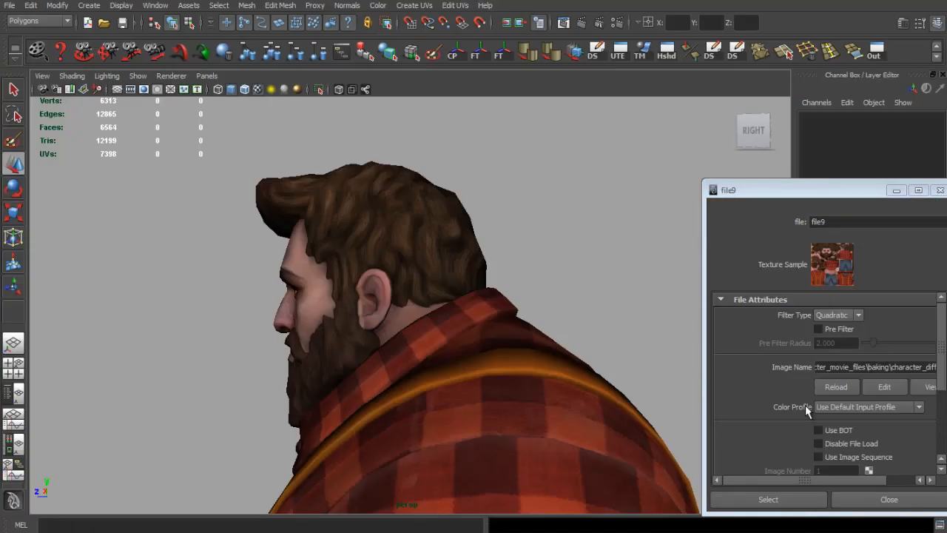
click(836, 387)
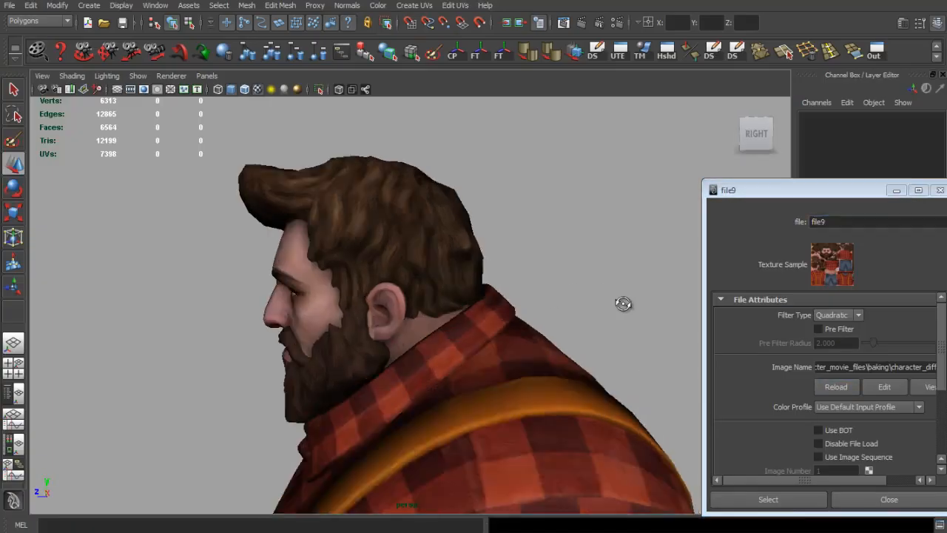
click(836, 386)
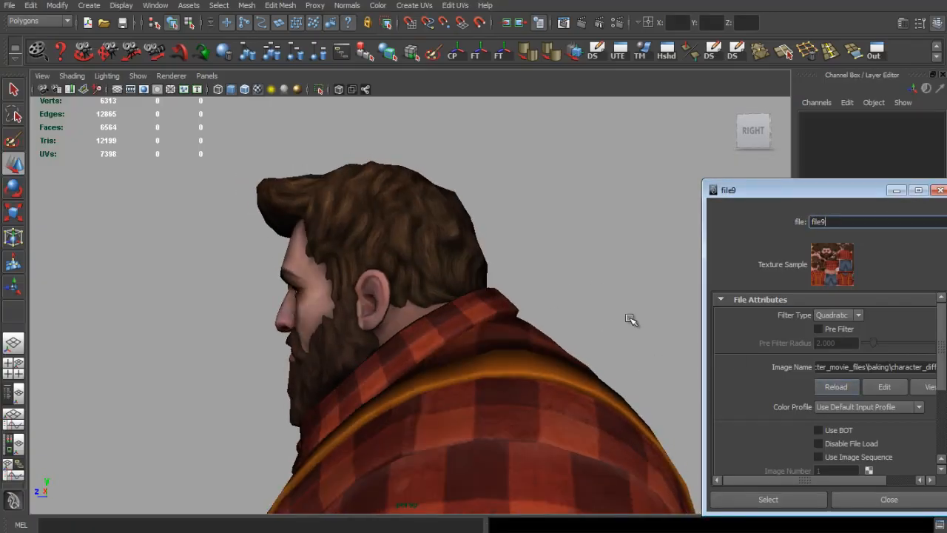
drag(628, 321, 613, 295)
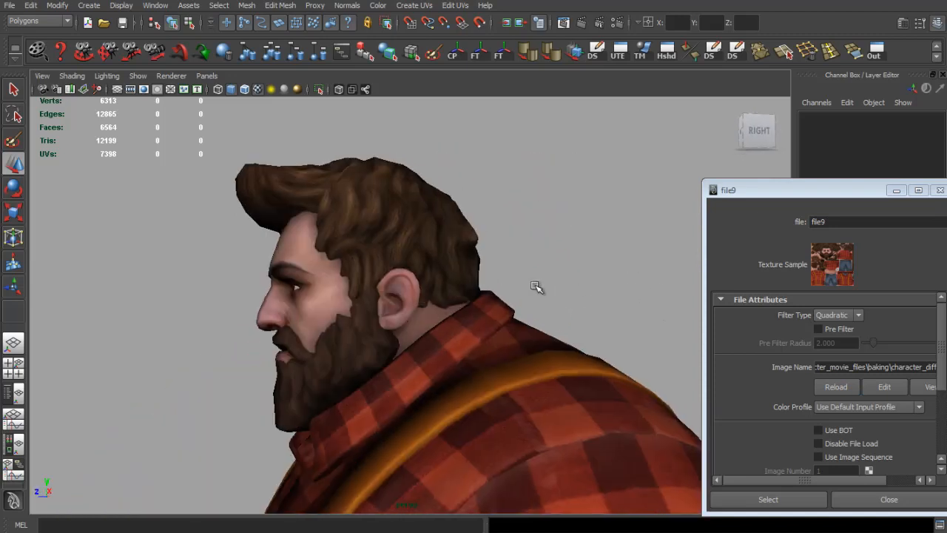
alt+drag(526, 277, 577, 294)
alt+drag(569, 262, 353, 138)
Turn on High Quality rendering and inspect the character from a head close-up out to the body
click(297, 89)
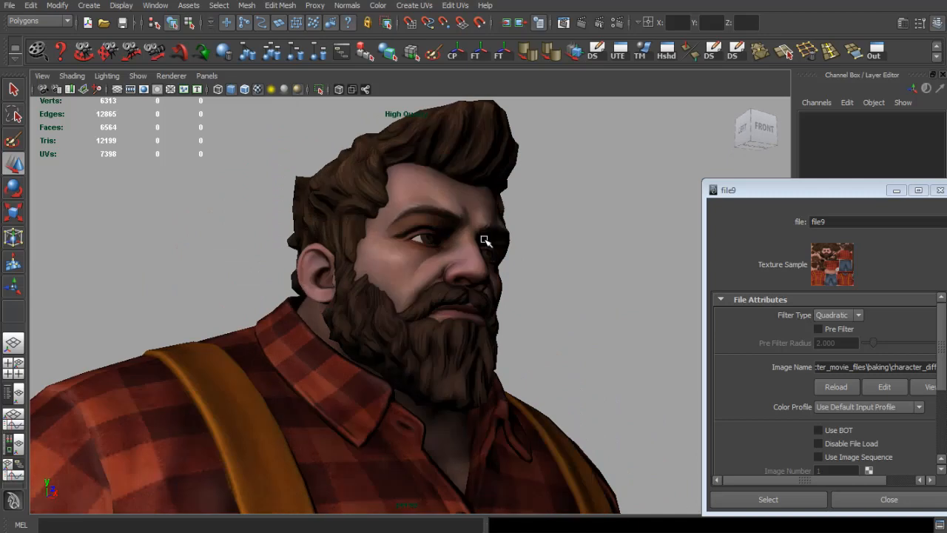
mouse_move(484, 240)
alt+mouse_down()
mouse_move(537, 244)
mouse_move(545, 253)
mouse_move(387, 253)
mouse_move(355, 268)
mouse_move(574, 268)
mouse_move(600, 350)
mouse_move(611, 323)
mouse_move(550, 299)
mouse_move(598, 290)
mouse_move(541, 296)
mouse_move(328, 282)
mouse_move(288, 256)
mouse_move(489, 257)
alt+mouse_up()
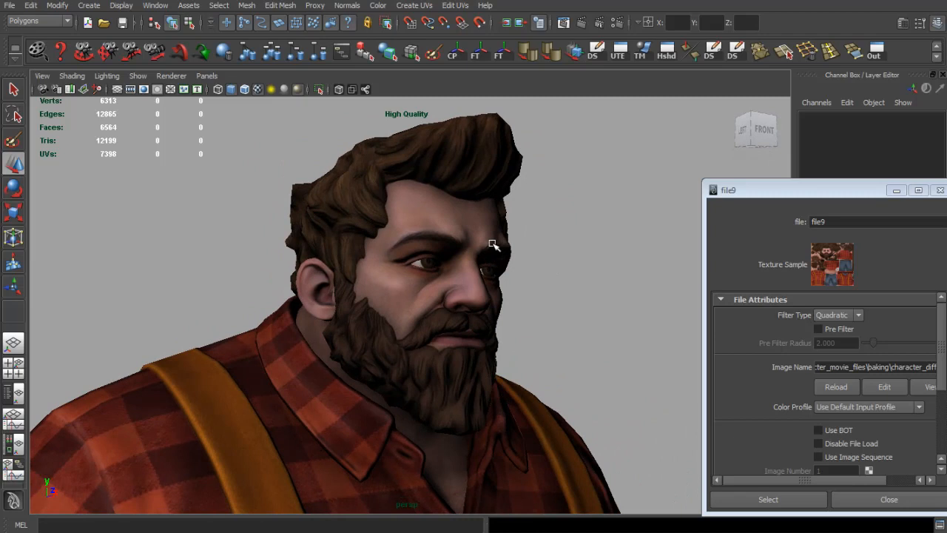
scroll(493, 246, down, 10)
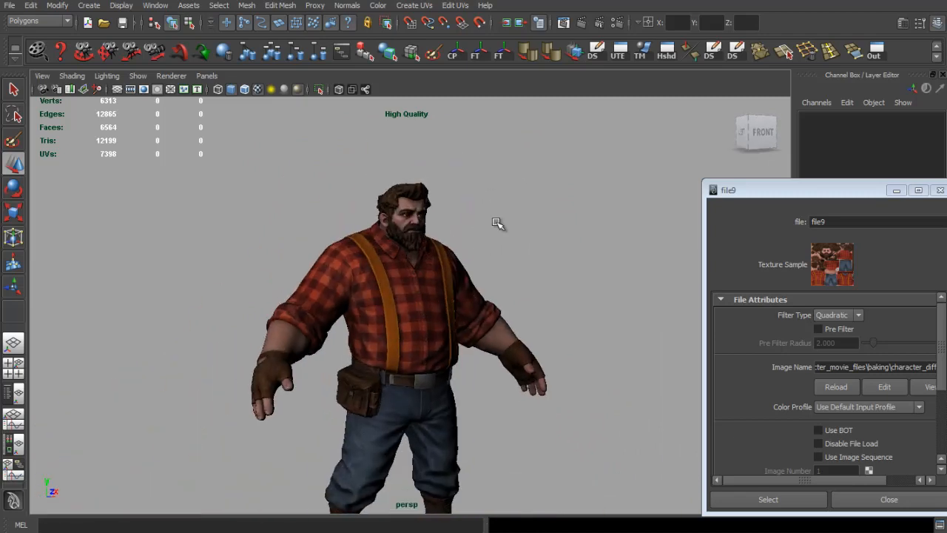
Switch to Photoshop and look over the character_diff texture layout at 66.7% and 50% zoom
key(alt+Tab)
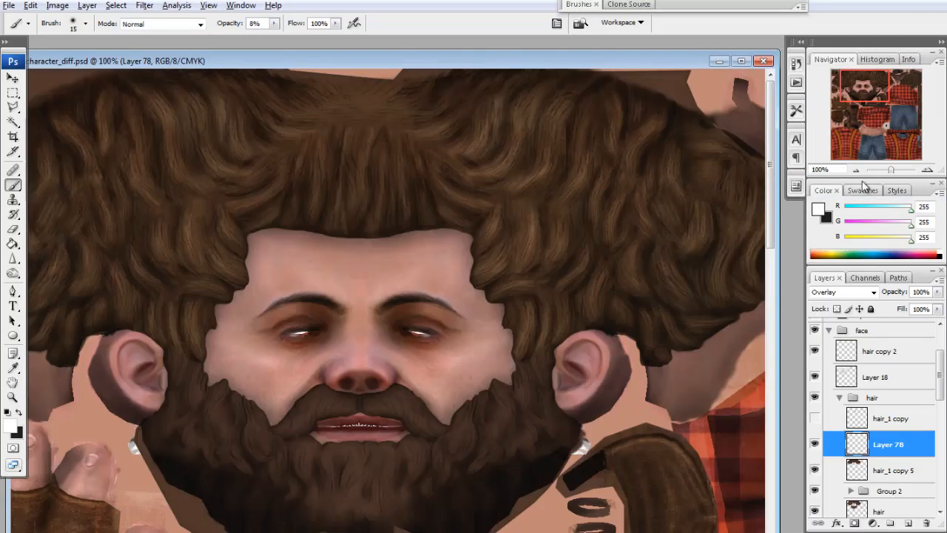
click(856, 170)
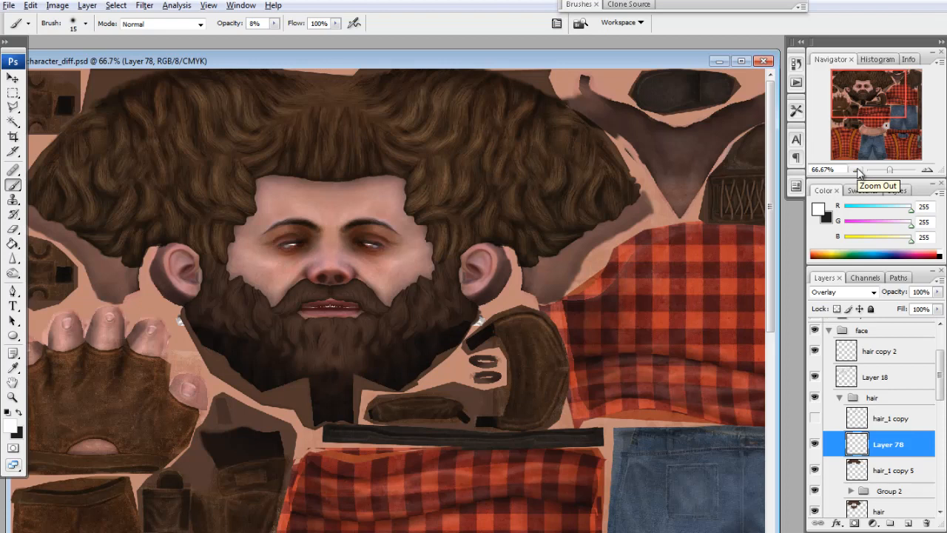
click(857, 170)
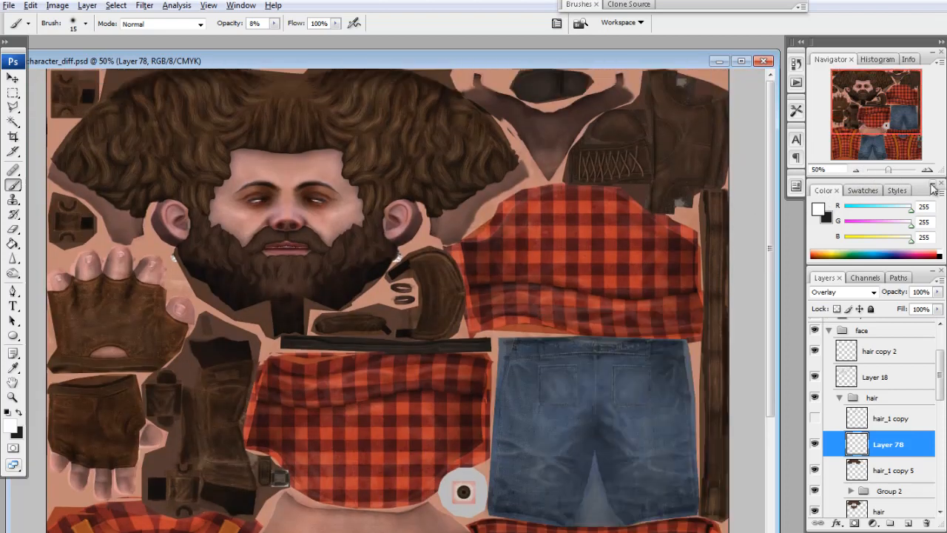
click(927, 169)
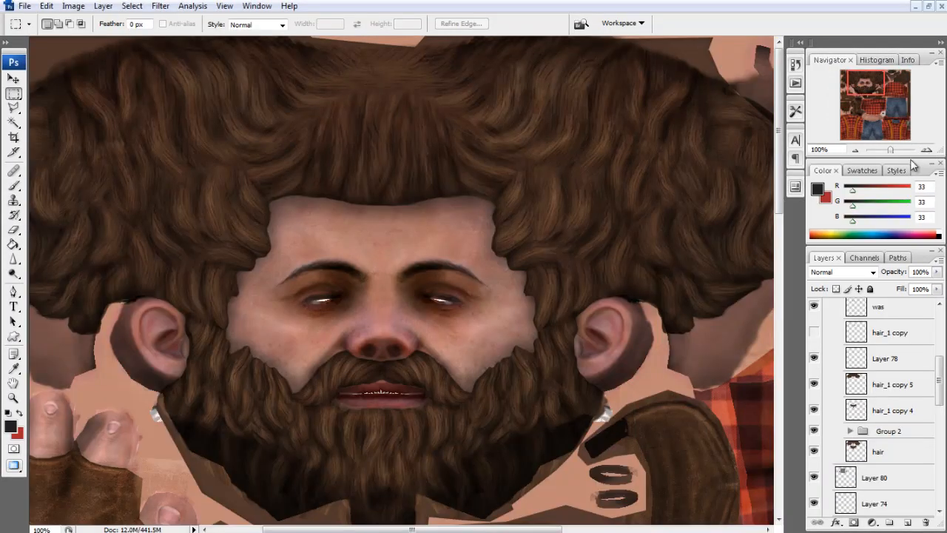
Examine the painted beard and the hair above the forehead at 200%, ending with a 66.67% overview
click(927, 152)
mouse_move(885, 97)
mouse_down()
mouse_move(861, 95)
mouse_move(869, 74)
mouse_move(857, 91)
mouse_move(881, 87)
mouse_up()
drag(881, 88, 872, 90)
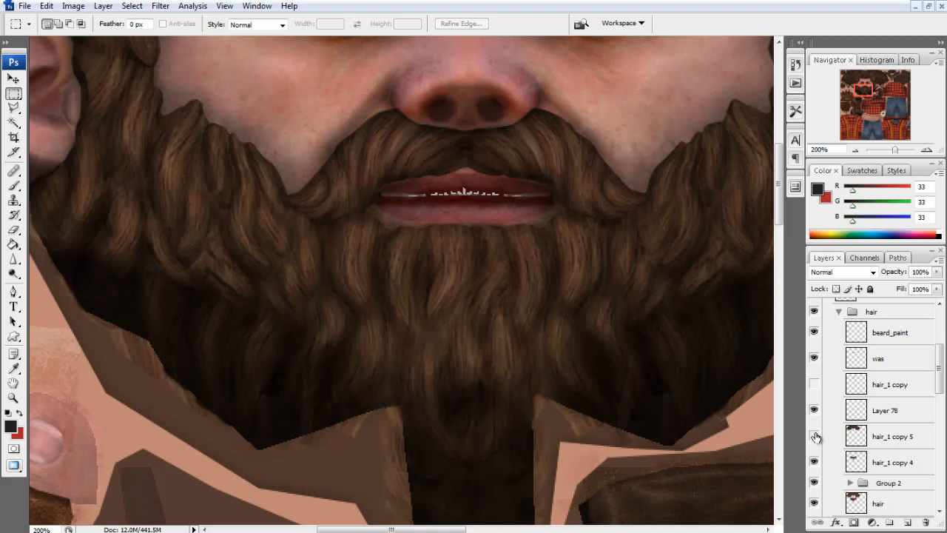
drag(865, 89, 865, 78)
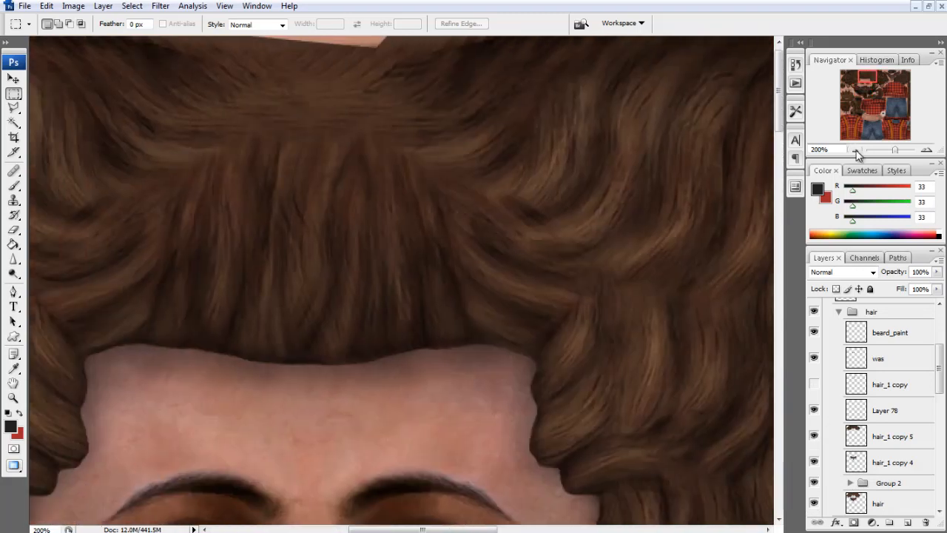
click(855, 151)
click(856, 151)
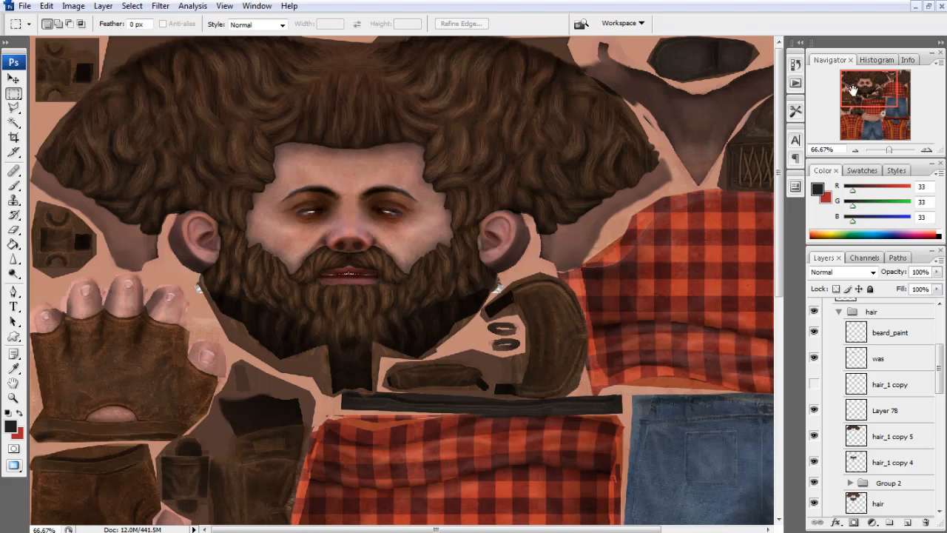
Switch to Maya and inspect the hair and beard from full-body and close-up angles, including High Quality rendering
click(476, 298)
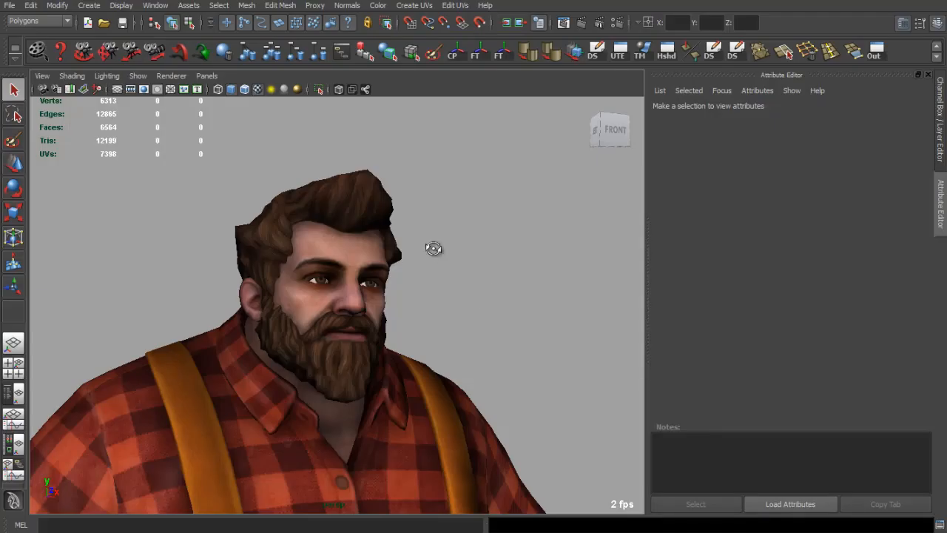
drag(433, 248, 412, 219)
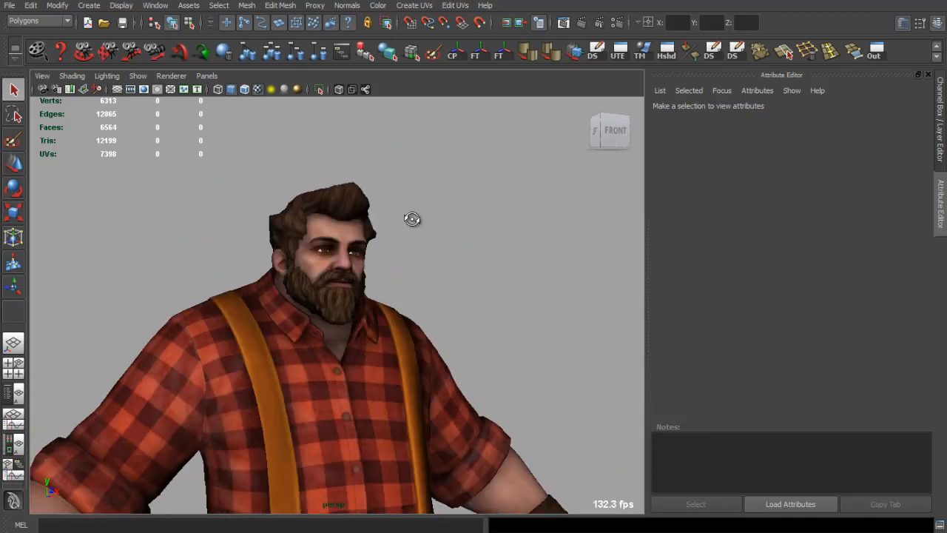
mouse_move(274, 215)
mouse_down()
mouse_move(422, 212)
mouse_move(598, 271)
mouse_move(389, 214)
mouse_move(276, 209)
mouse_up()
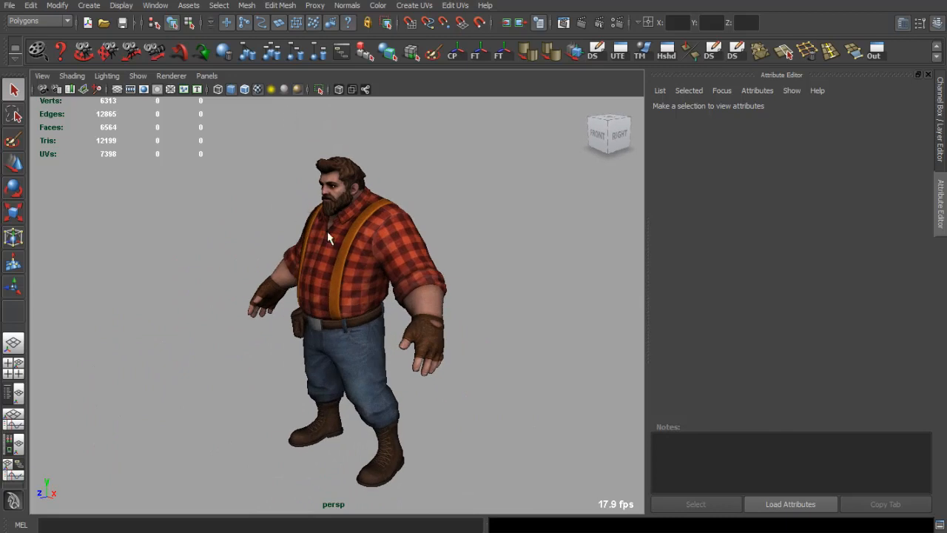
drag(256, 237, 662, 355)
drag(520, 340, 405, 259)
scroll(402, 262, down, 2)
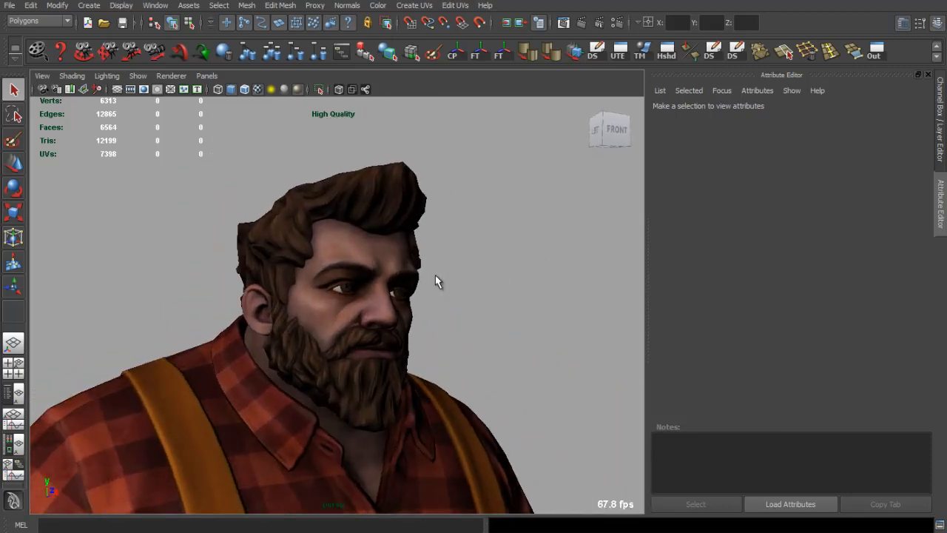